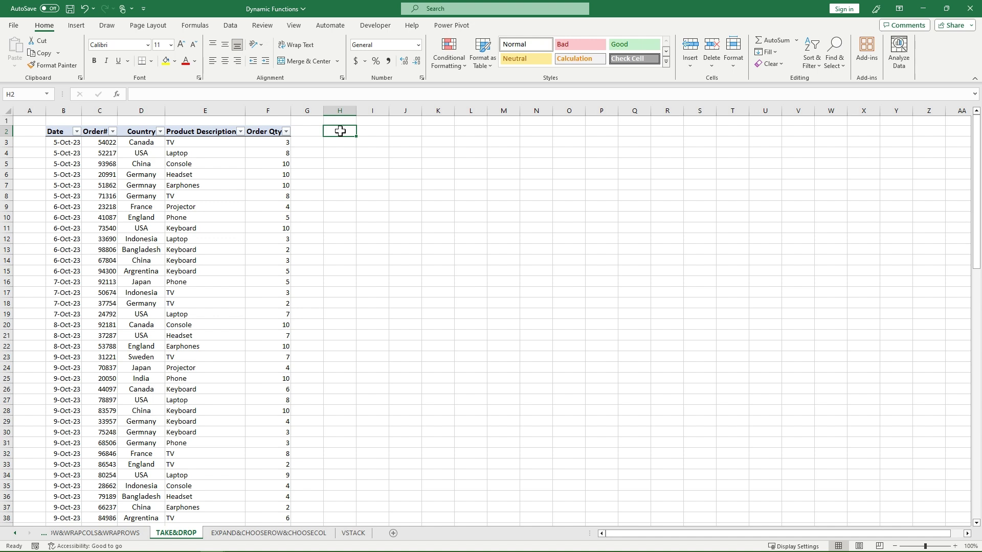
# Step: Enter =TAKE(Table27[#All],1) in H2 so the table headers spill across H2:L2
pyautogui.write('=tak')
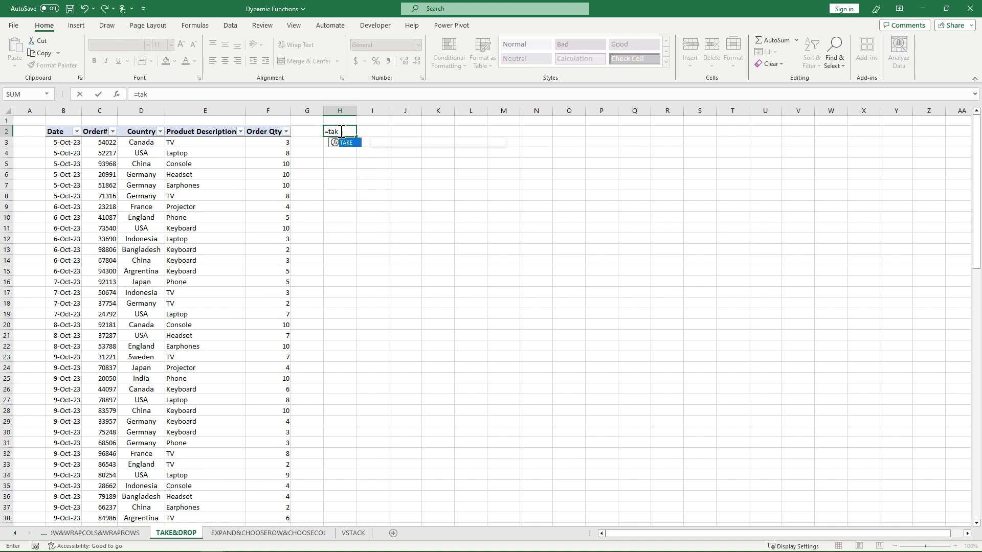
pyautogui.write('e(')
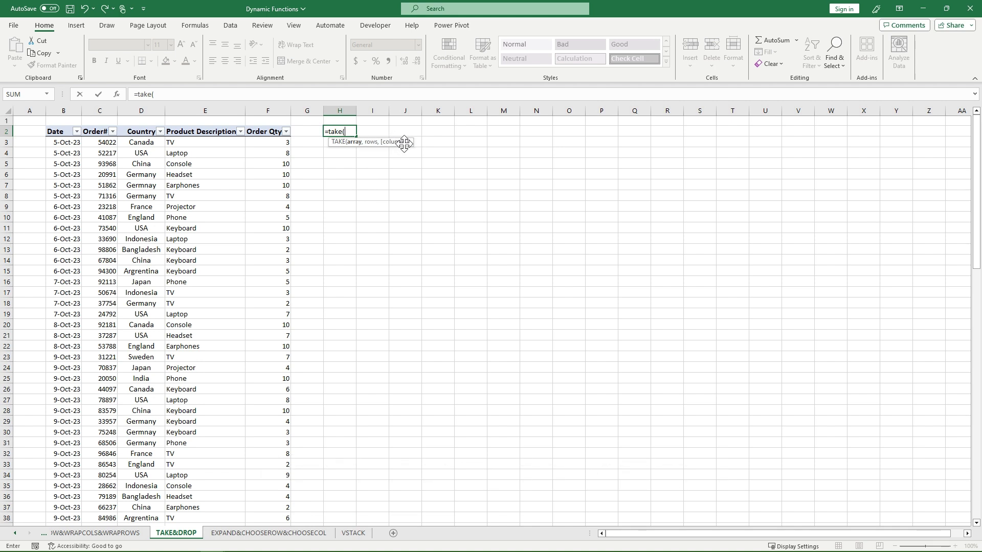
pyautogui.moveTo(56, 132); pyautogui.dragTo(269, 133)
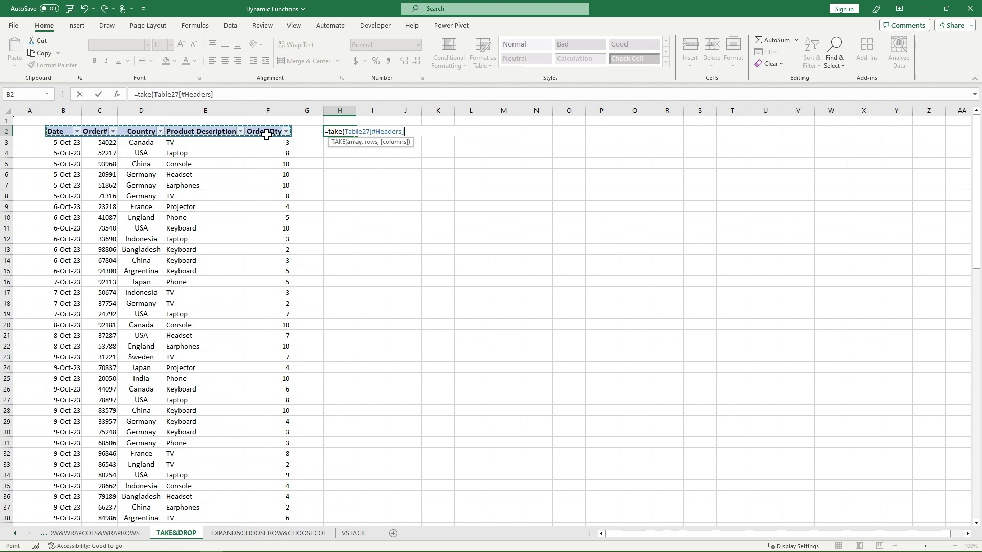
pyautogui.hotkey('ctrl', 'space')
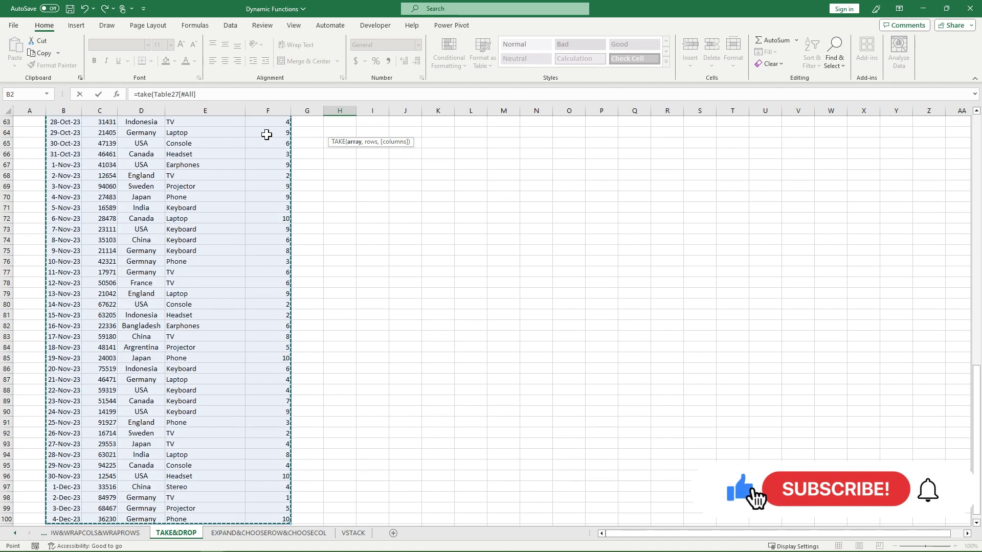
pyautogui.scroll(20, 263, 143)
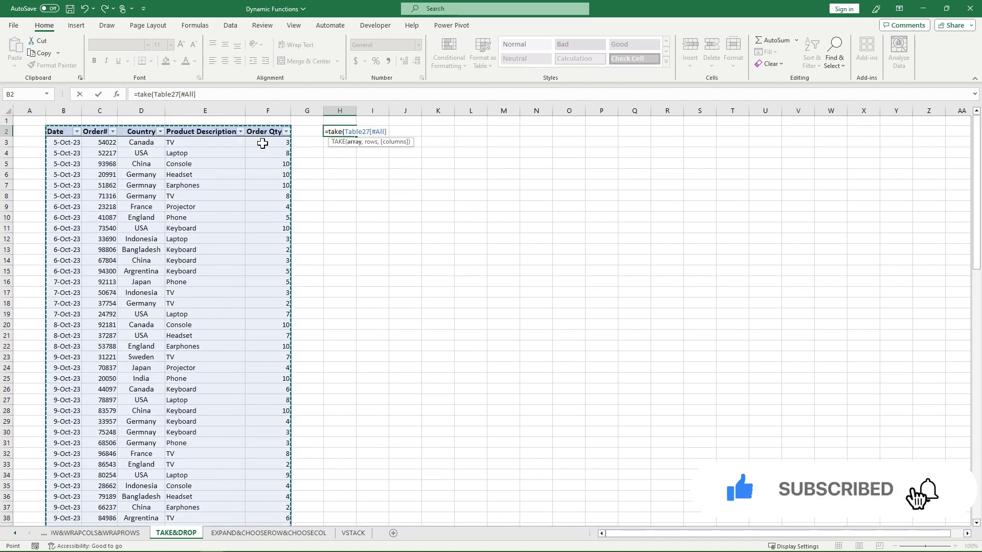
pyautogui.write(',')
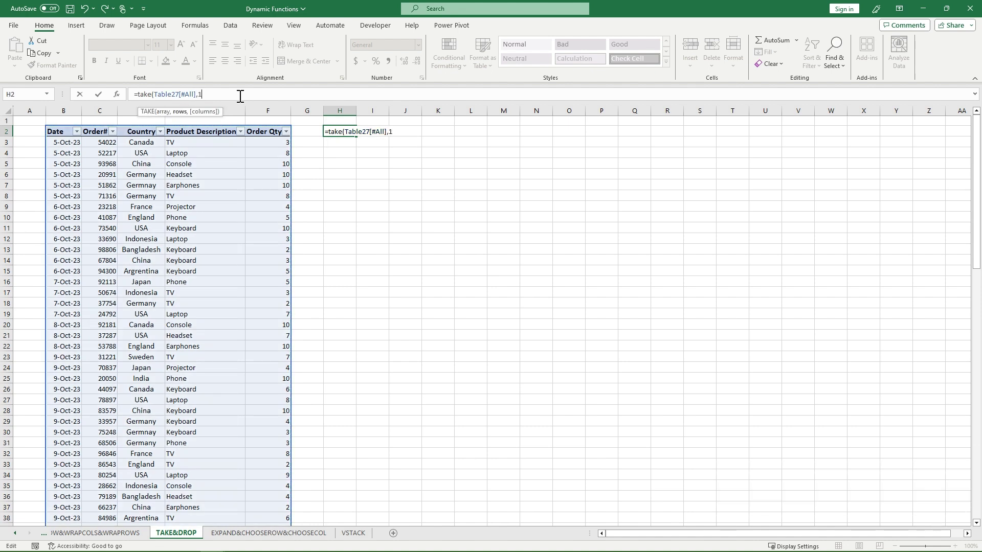
pyautogui.write('1)')
pyautogui.press('Return')
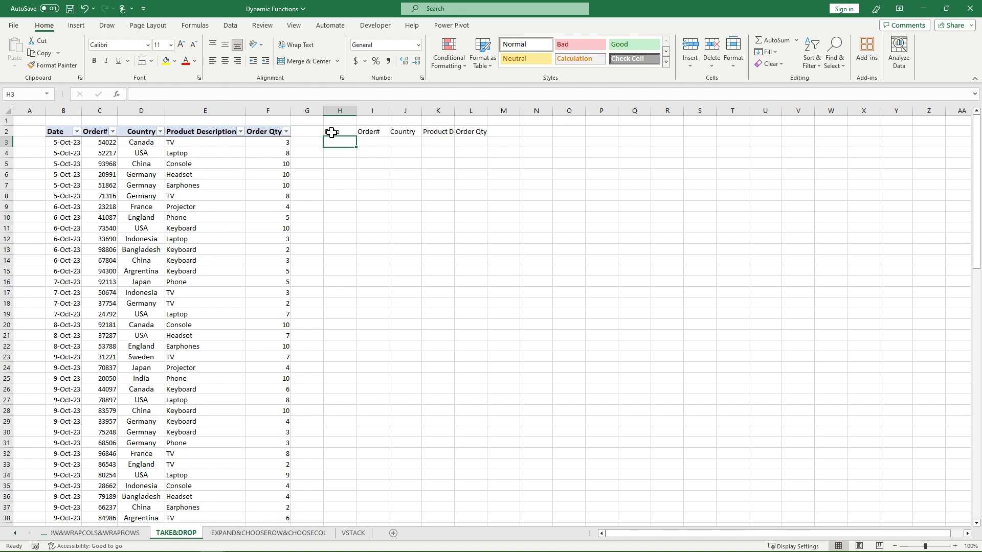
# Step: Change the TAKE rows argument to 10 so H2 returns the table's first 10 rows
pyautogui.click(331, 132)
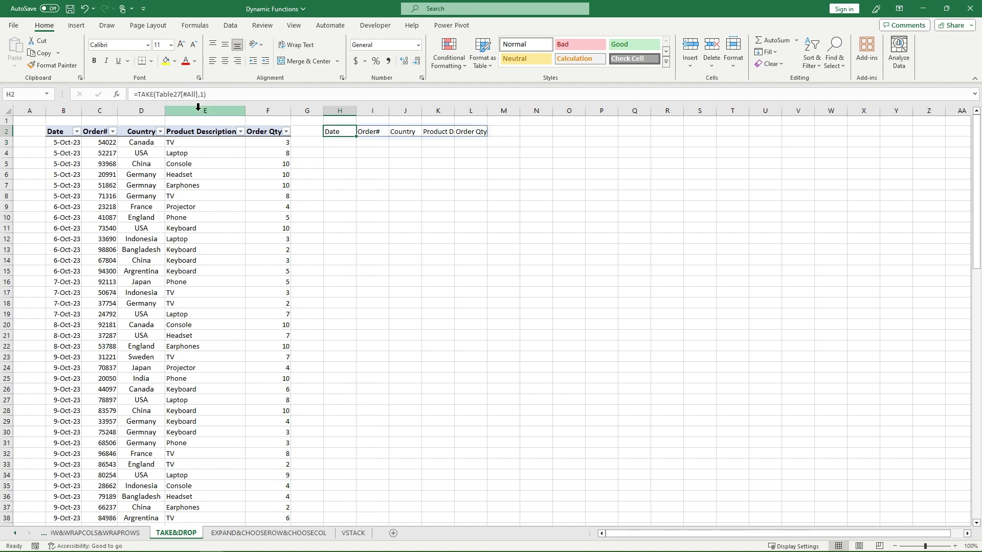
pyautogui.click(176, 96)
pyautogui.write('2')
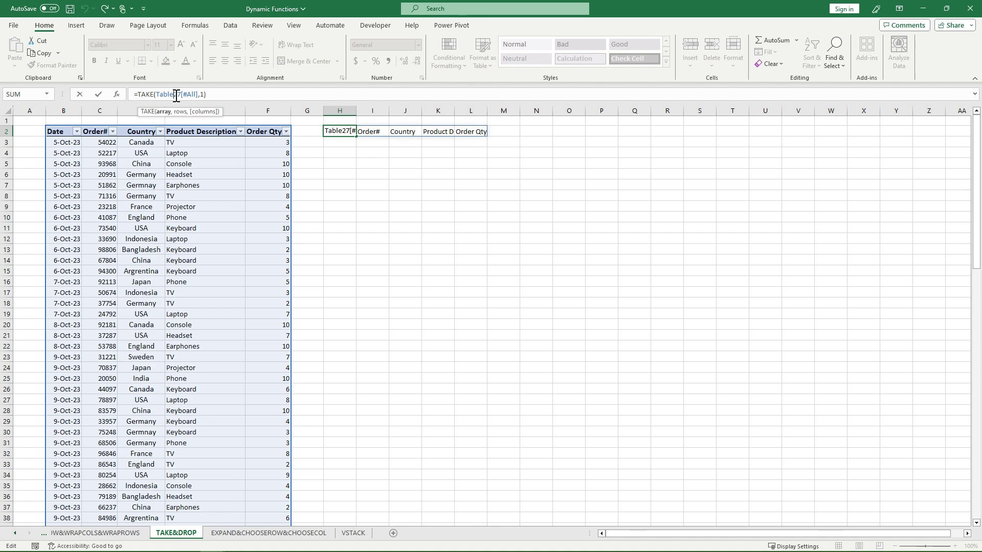
pyautogui.click(204, 94)
pyautogui.write('10')
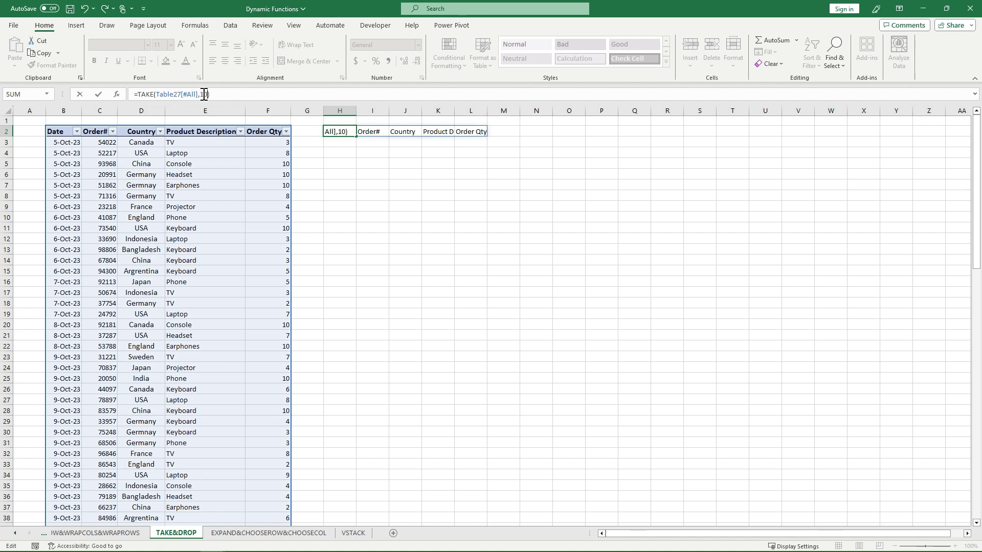
pyautogui.press('Return')
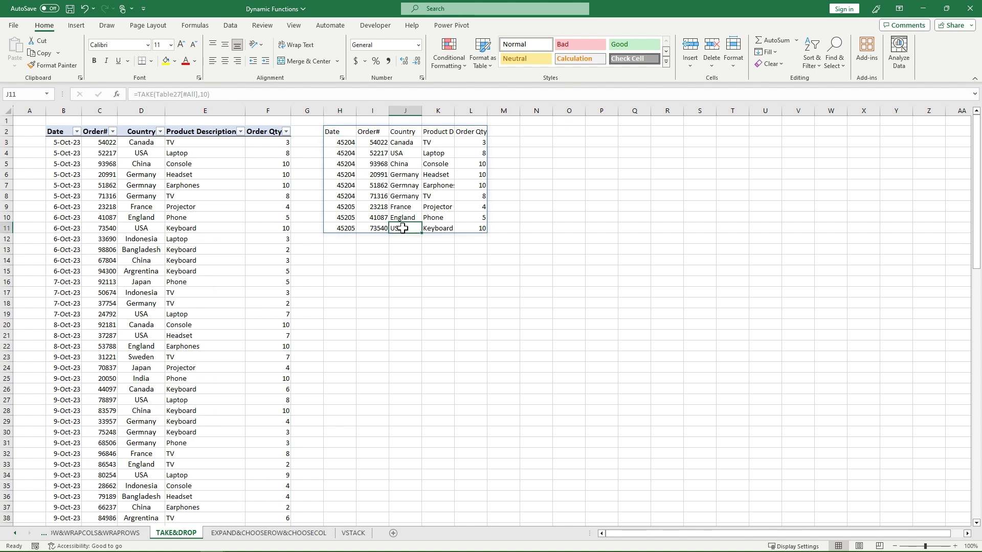
pyautogui.click(153, 228)
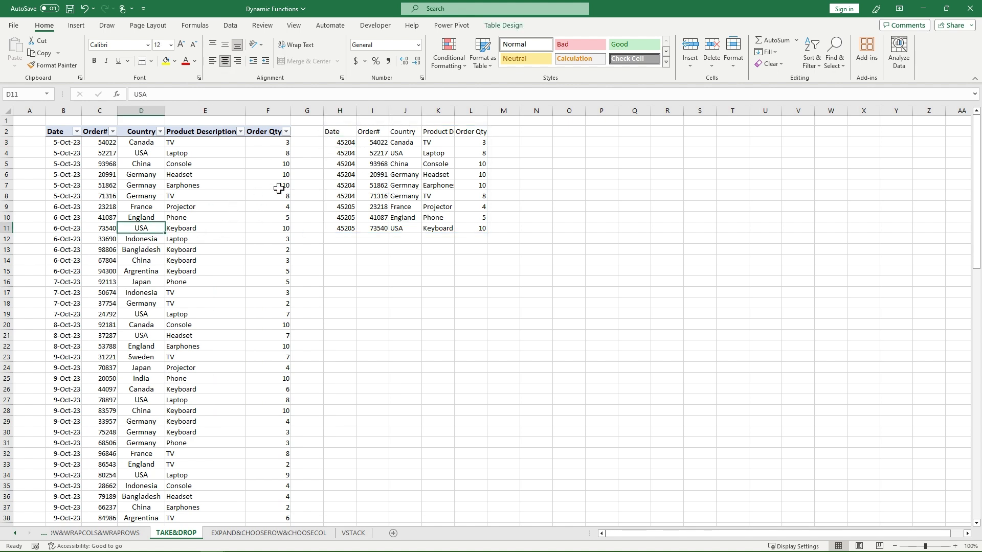
# Step: Make the rows argument -10 so the last 10 orders spill across H2:L11
pyautogui.click(335, 132)
pyautogui.click(203, 97)
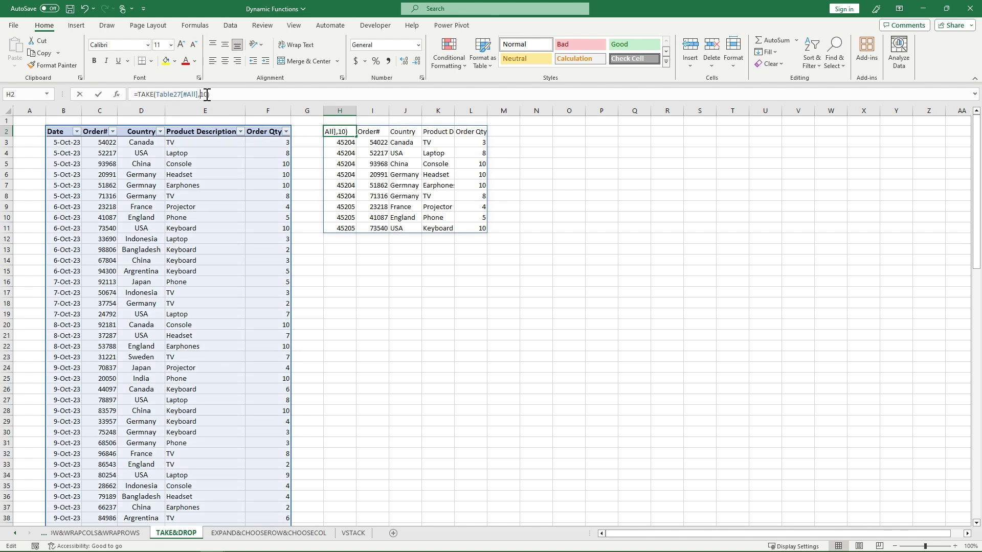
pyautogui.write('-')
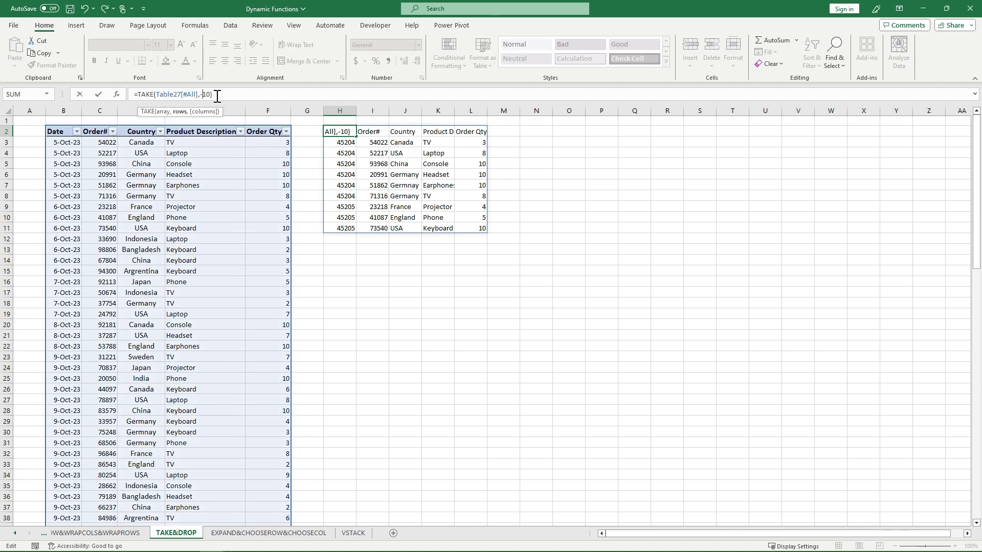
pyautogui.press('Return')
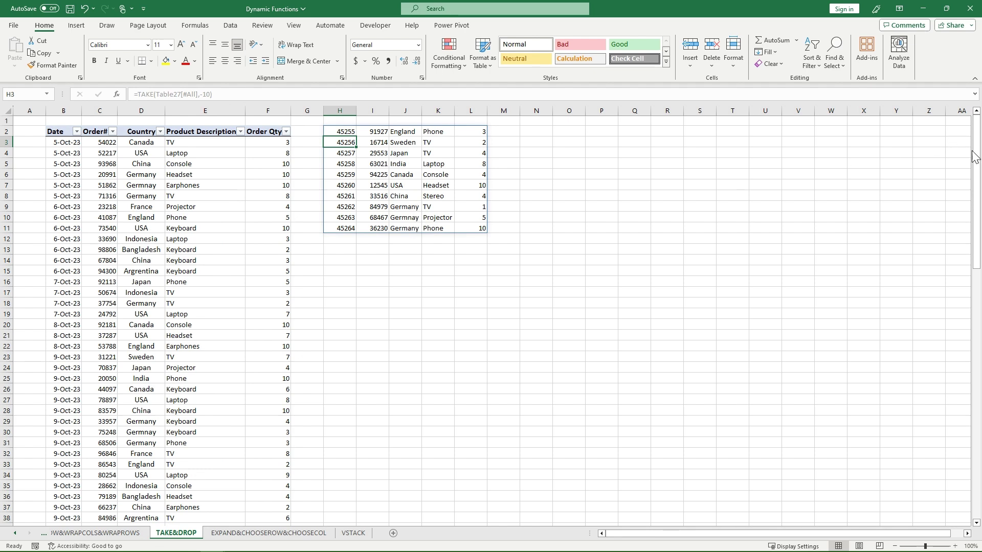
pyautogui.moveTo(974, 156)
pyautogui.mouseDown()
pyautogui.moveTo(974, 408)
pyautogui.moveTo(975, 153)
pyautogui.mouseUp()
pyautogui.click(353, 132)
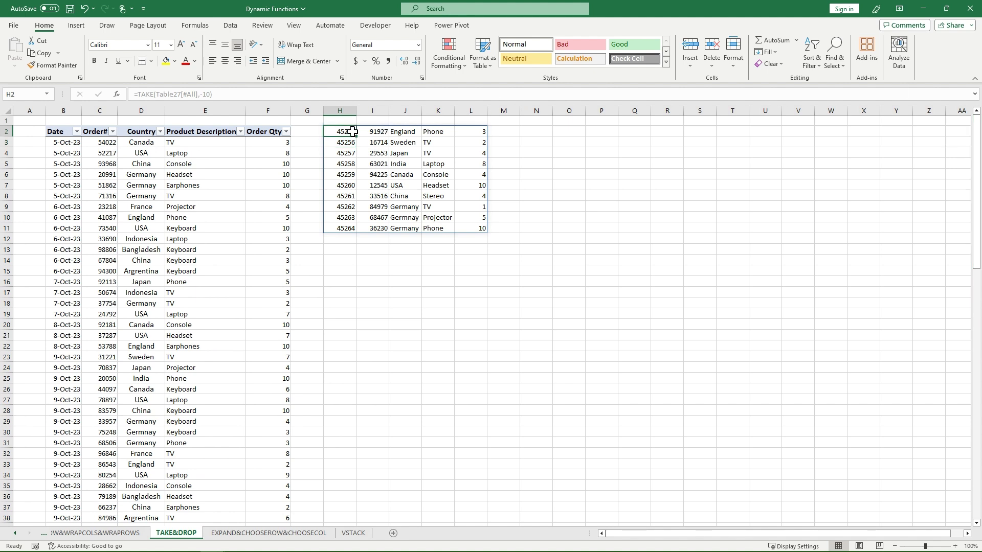
pyautogui.click(212, 94)
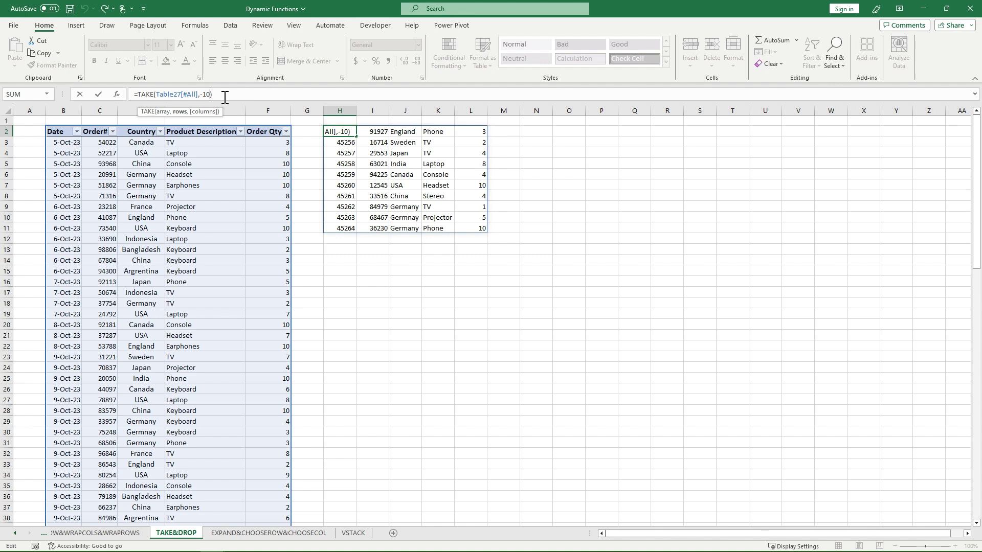
# Step: Add a columns argument of 1 so only the last 10 dates spill down H2:H11
pyautogui.write(',1')
pyautogui.press('Return')
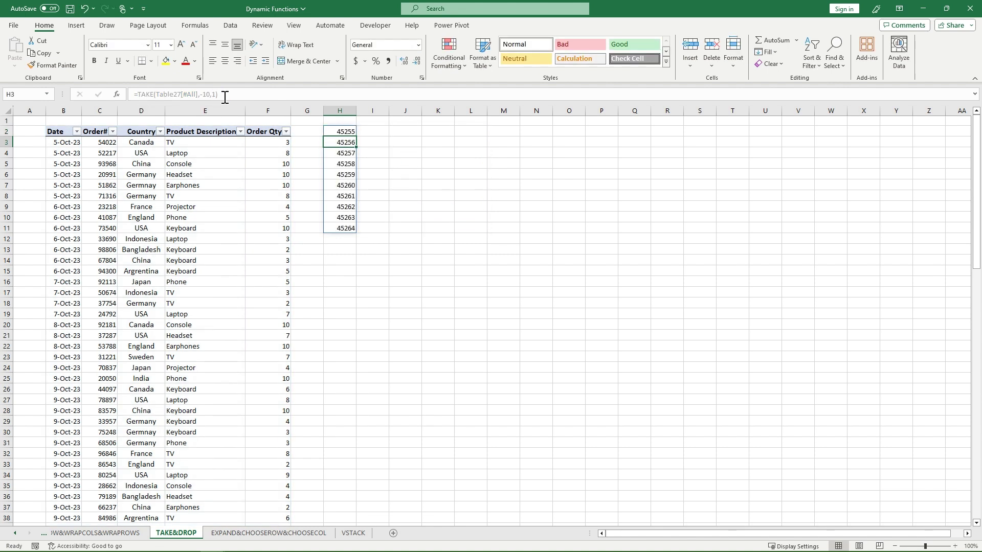
pyautogui.click(352, 132)
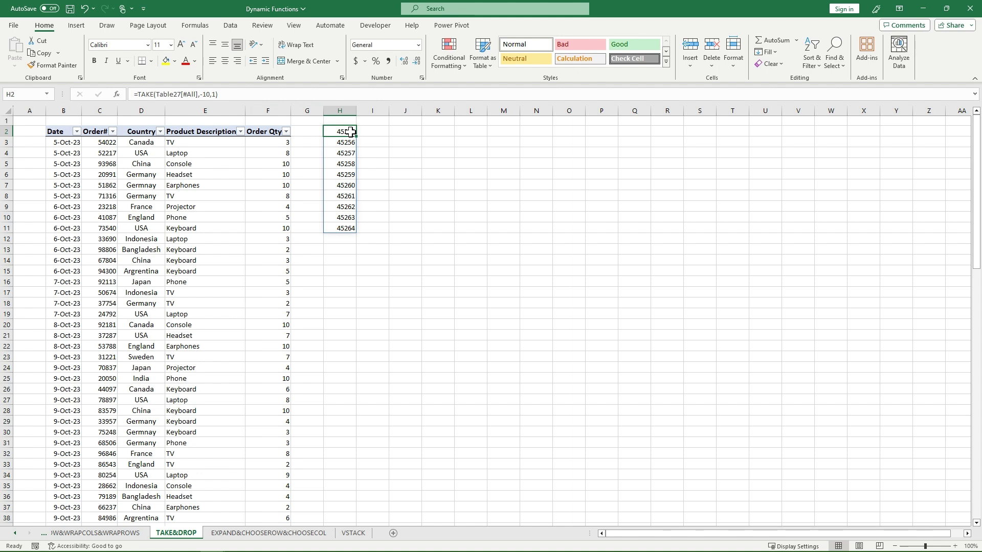
# Step: Try B3's date format on H2:H11 and widening column H, then undo both
pyautogui.click(70, 143)
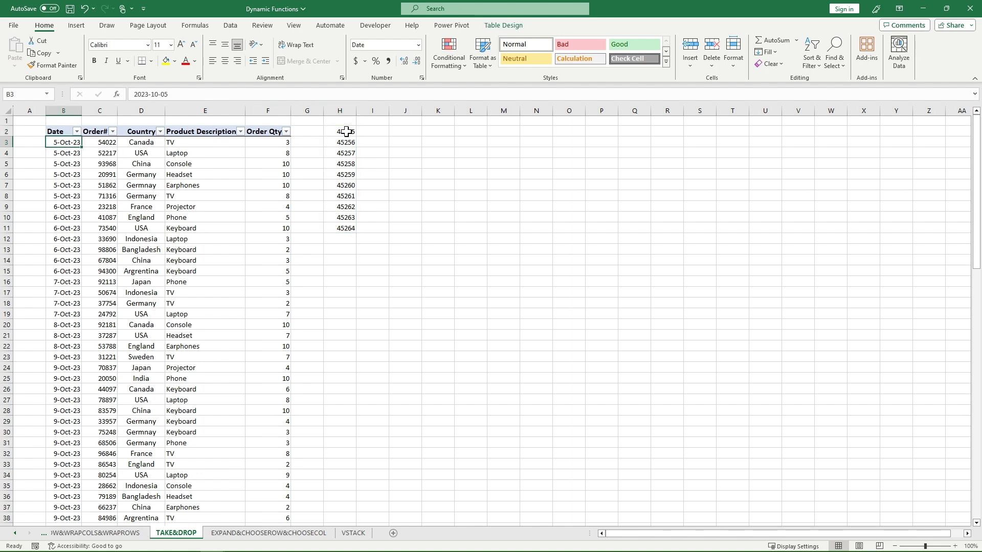
pyautogui.click(54, 66)
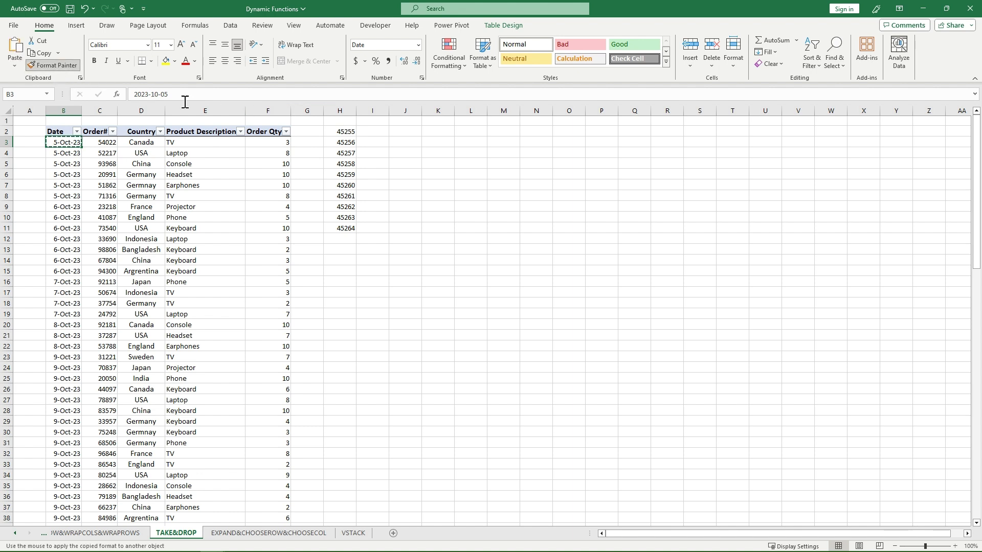
pyautogui.moveTo(344, 132); pyautogui.dragTo(341, 228)
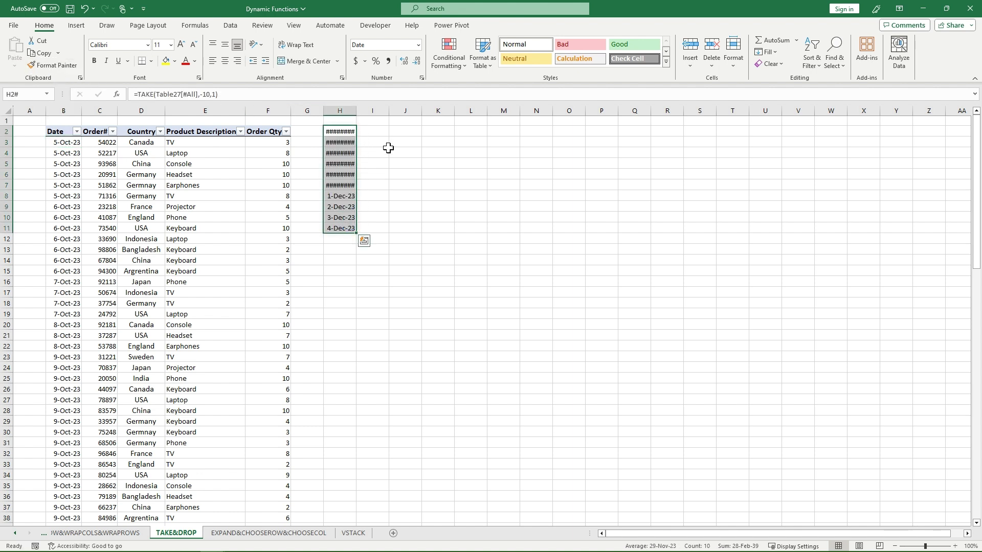
pyautogui.doubleClick(357, 110)
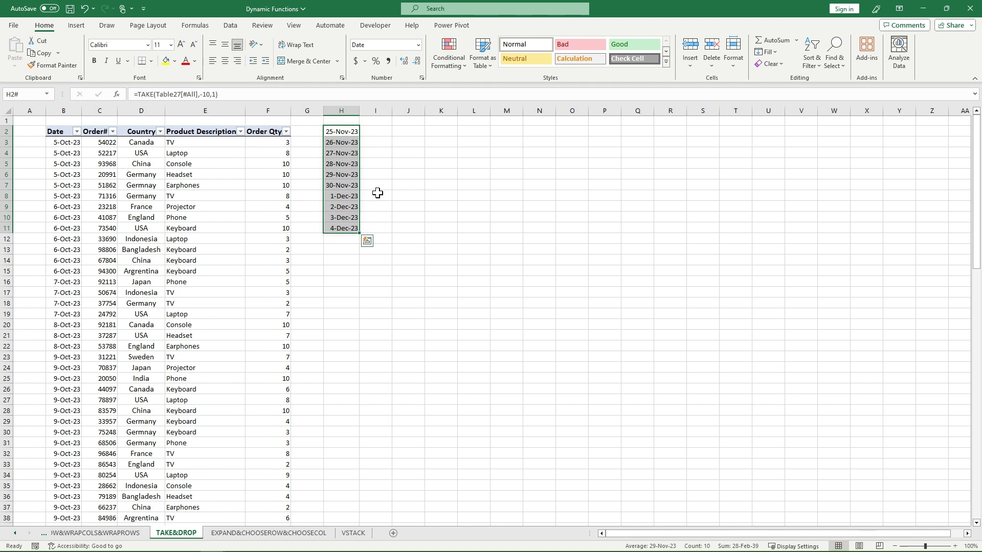
pyautogui.click(85, 9)
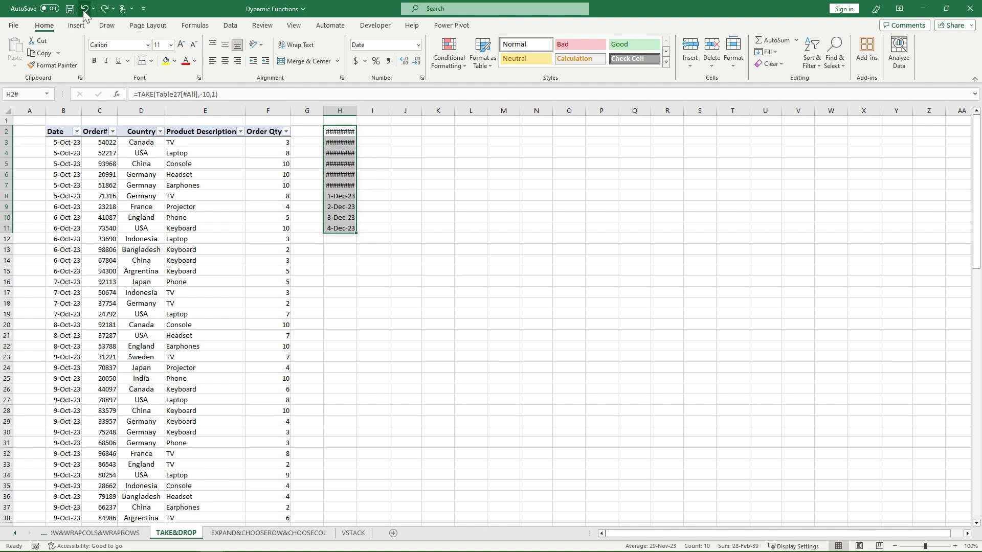
pyautogui.click(85, 10)
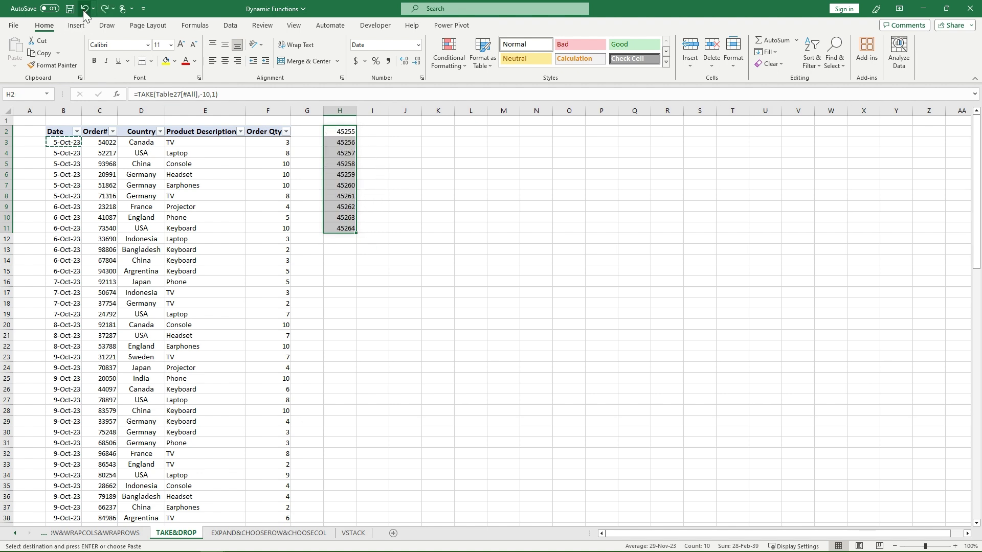
pyautogui.click(345, 131)
# Step: Change the TAKE columns argument from 1 to 4 for the last ten orders
pyautogui.click(235, 95)
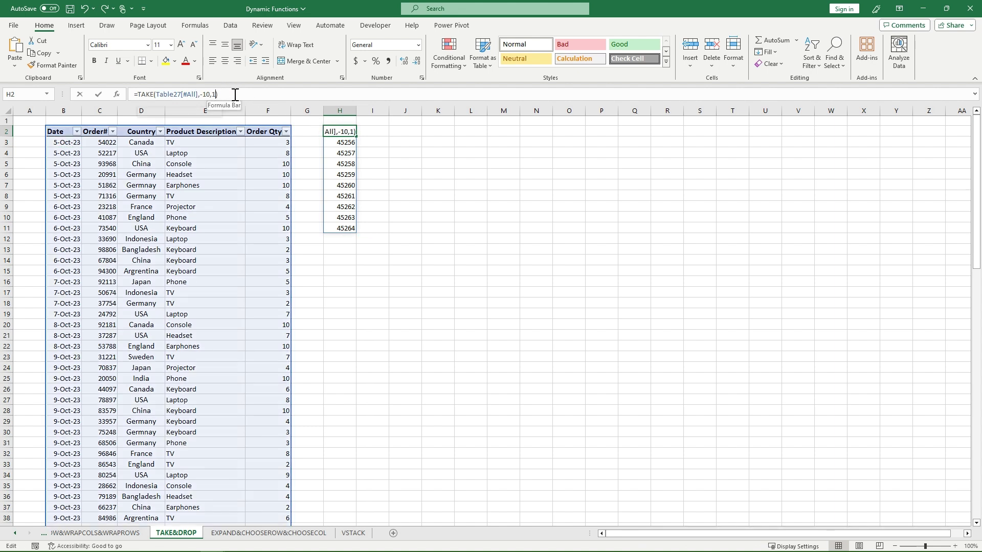
pyautogui.press('Left')
pyautogui.press('BackSpace')
pyautogui.write('4')
pyautogui.press('Return')
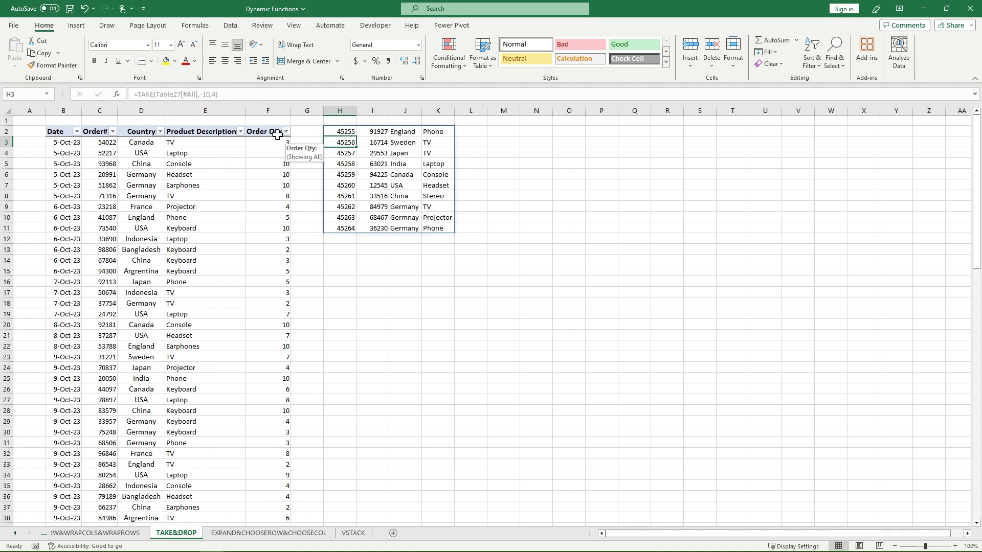
# Step: Make the columns argument -4 so Order# through Order Qty spill across H2:K11
pyautogui.click(337, 132)
pyautogui.click(213, 95)
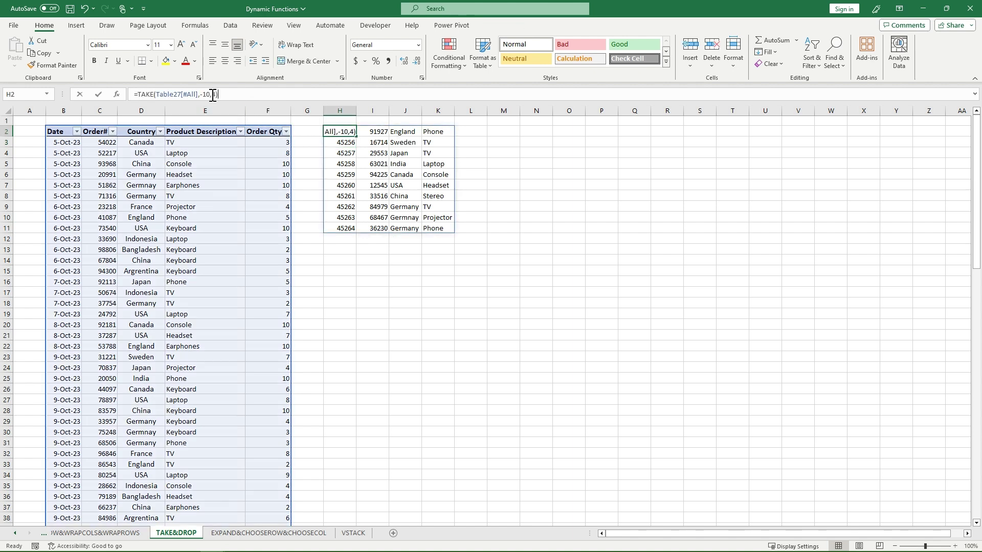
pyautogui.write('-')
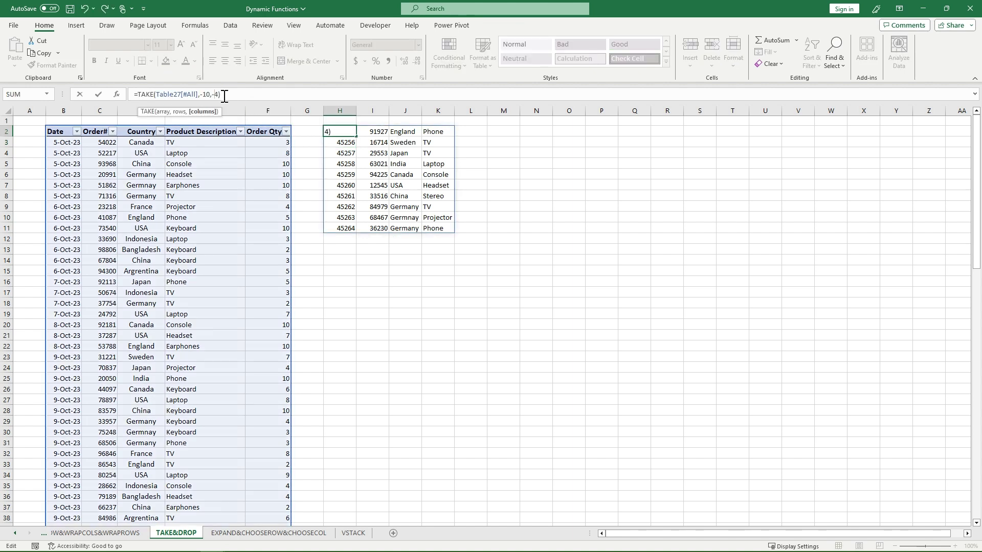
pyautogui.press('Return')
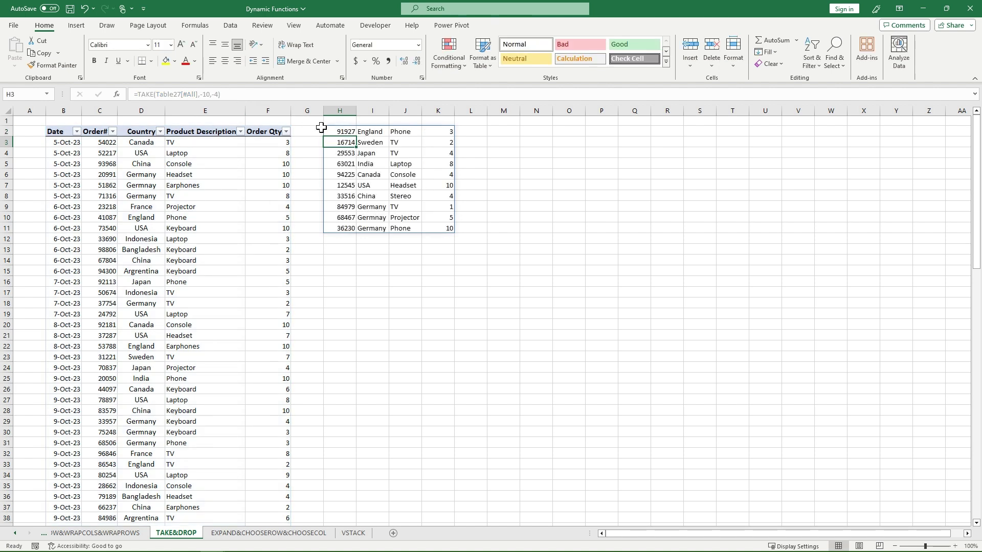
pyautogui.click(343, 134)
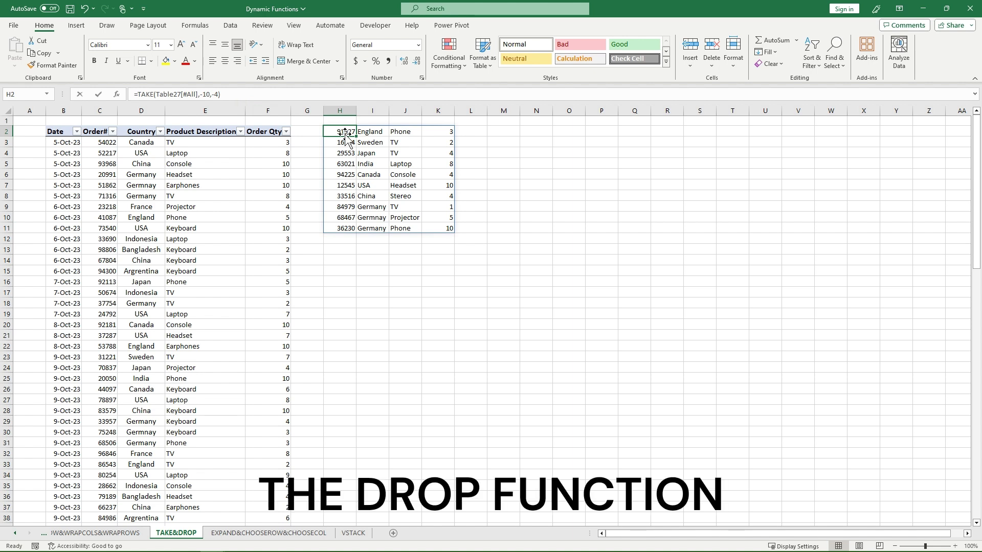
# Step: Replace H2 with =DROP(Table27[#All],1) to drop the header row
pyautogui.press('BackSpace')
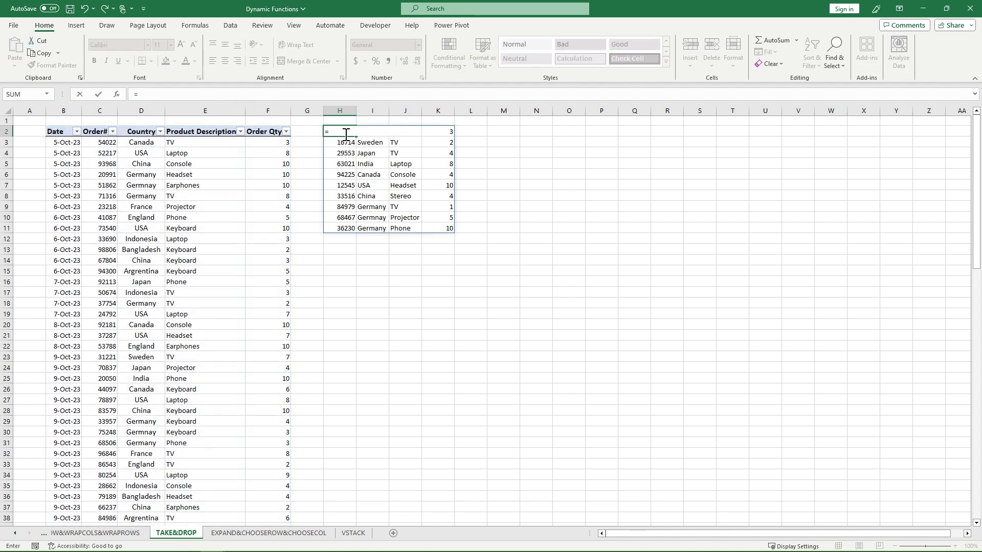
pyautogui.write('=drop(')
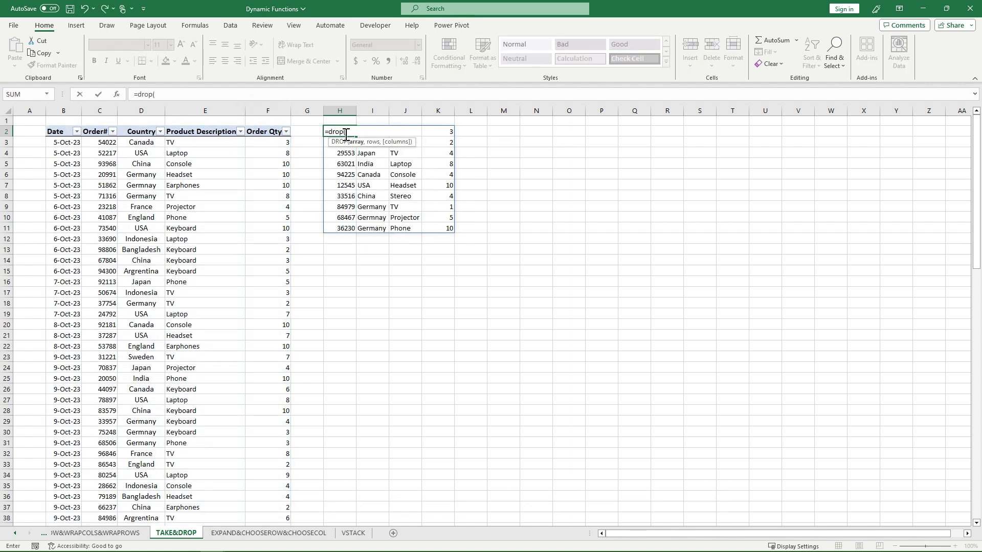
pyautogui.moveTo(68, 133); pyautogui.dragTo(263, 131)
pyautogui.hotkey('ctrl', 'shift', 'Down')
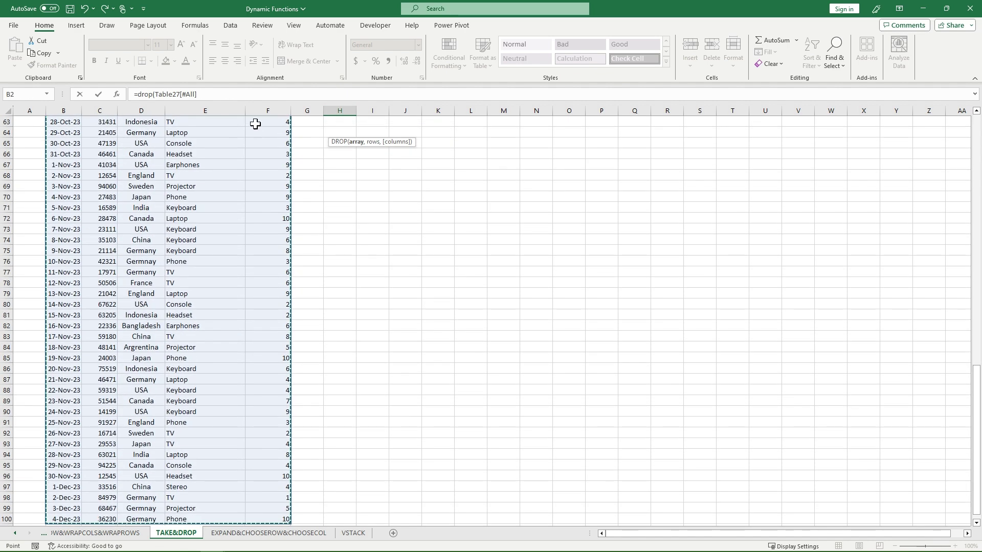
pyautogui.click(237, 94)
pyautogui.scroll(6, 346, 191)
pyautogui.scroll(12, 346, 193)
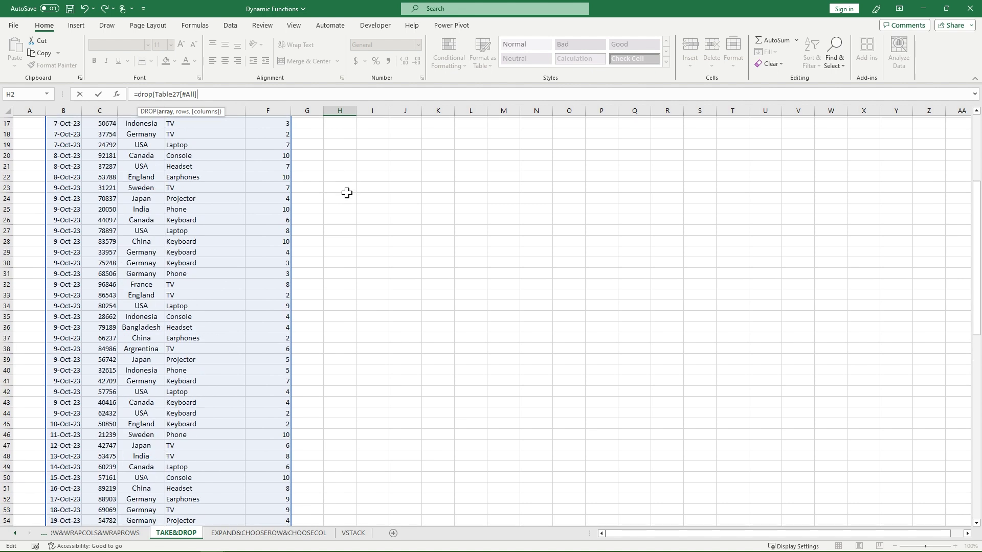
pyautogui.write(',1')
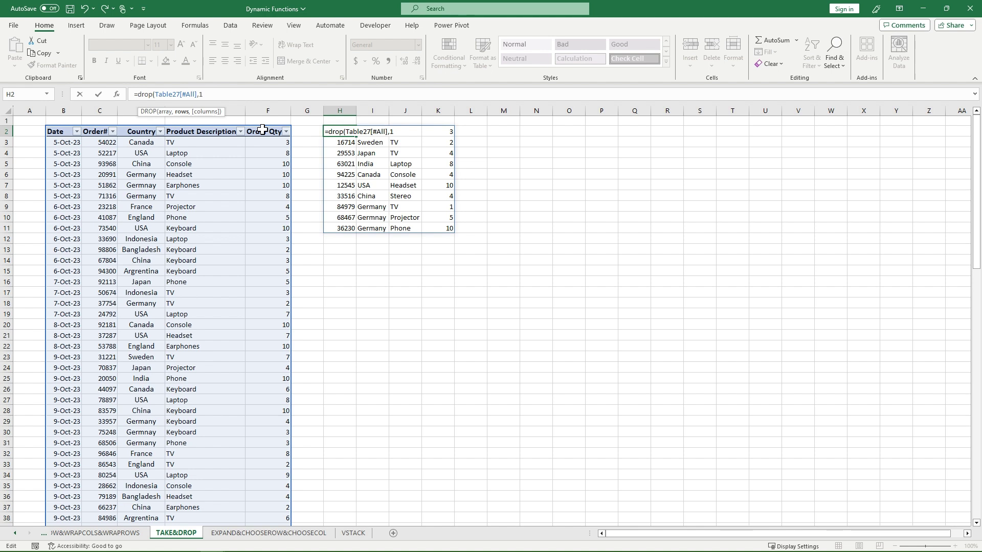
pyautogui.write(')')
pyautogui.press('Return')
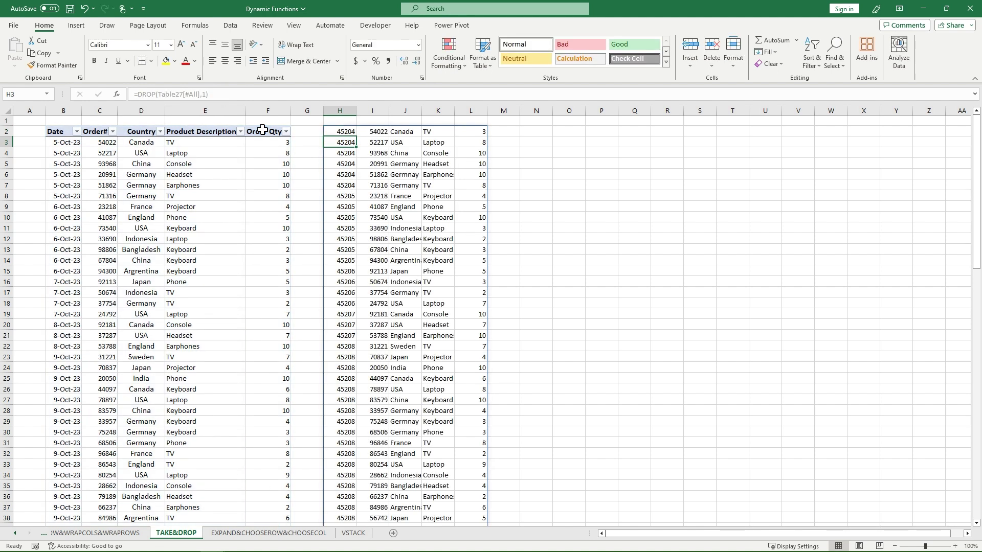
# Step: Change DROP's rows argument to -94, keeping the headers and first four orders
pyautogui.click(403, 132)
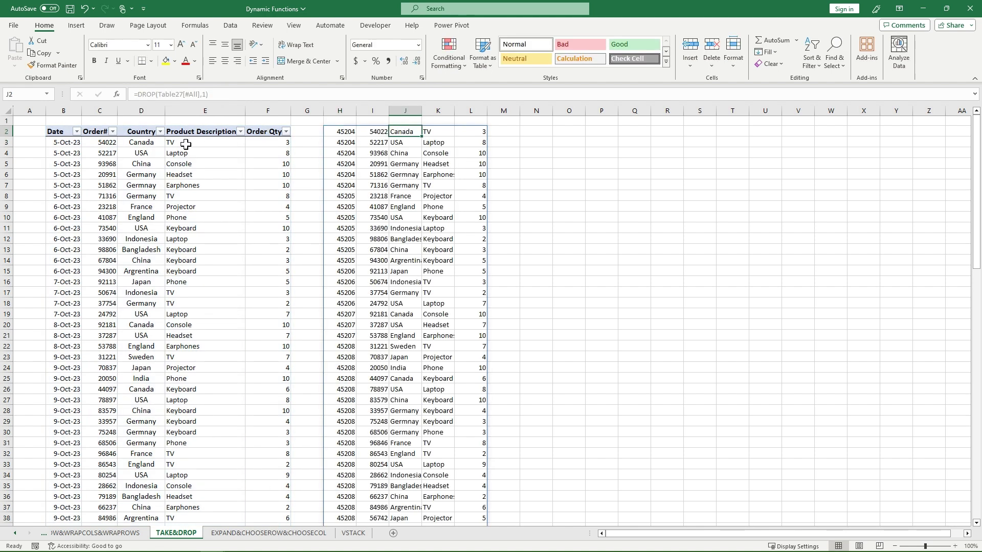
pyautogui.click(152, 143)
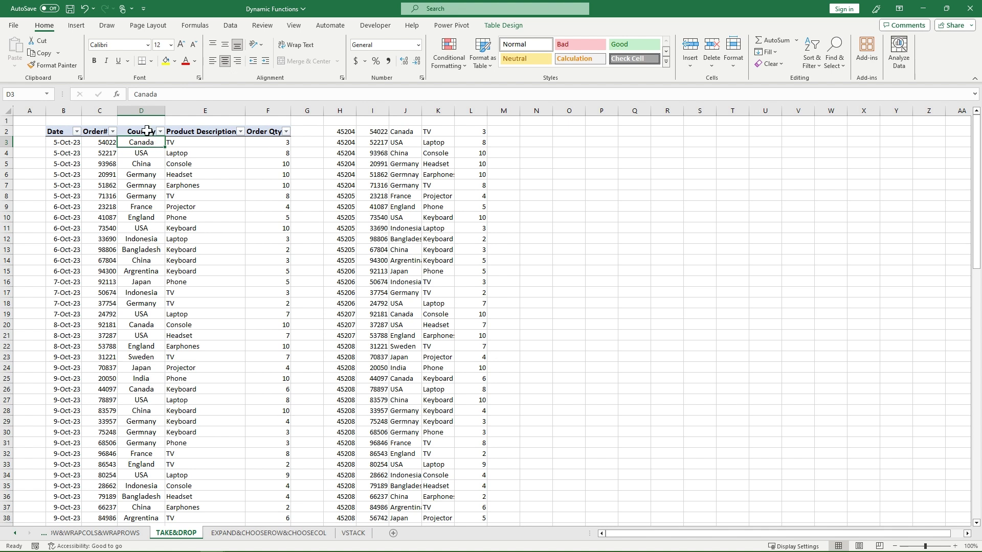
pyautogui.click(148, 134)
pyautogui.click(343, 132)
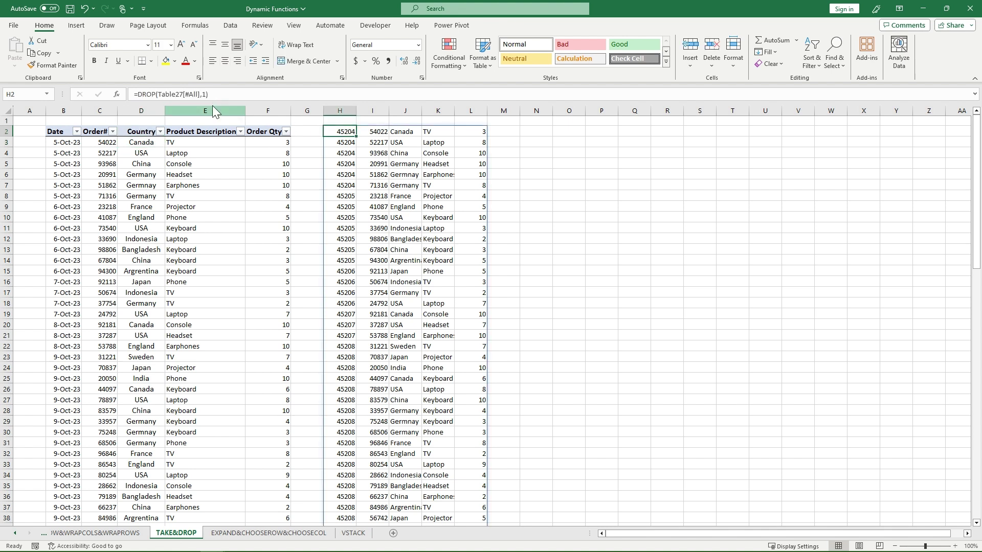
pyautogui.click(203, 94)
pyautogui.write('-')
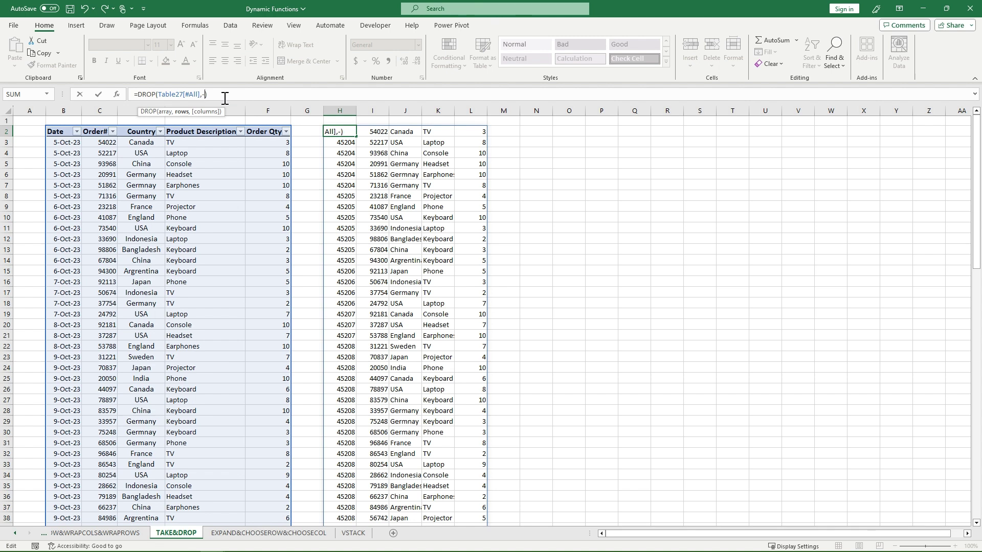
pyautogui.write('94')
pyautogui.press('Return')
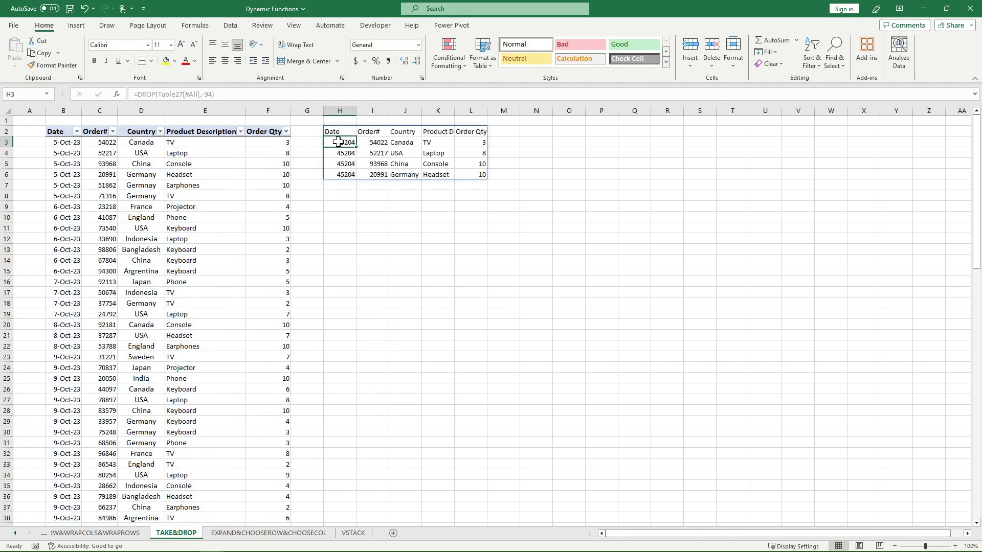
# Step: Add a columns argument of 1 so the Date column is also dropped
pyautogui.click(343, 132)
pyautogui.click(217, 96)
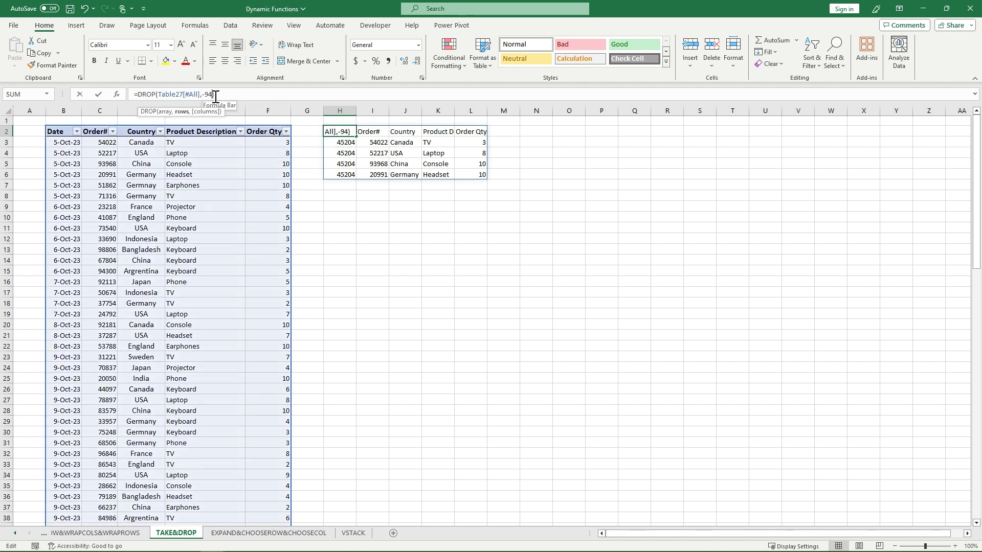
pyautogui.write(',')
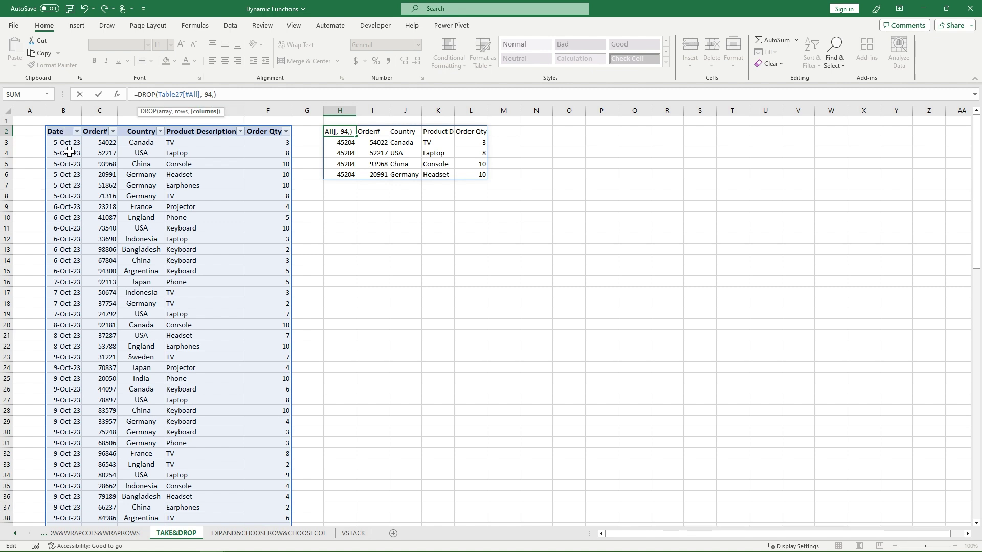
pyautogui.write('1')
pyautogui.press('Return')
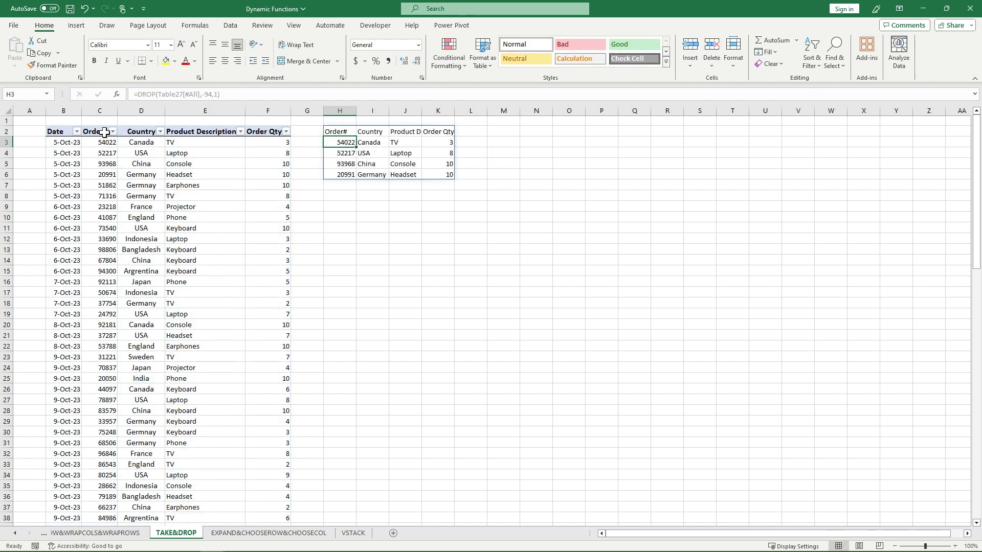
# Step: Change DROP's columns argument to -1 to remove the last column instead
pyautogui.press('BackSpace')
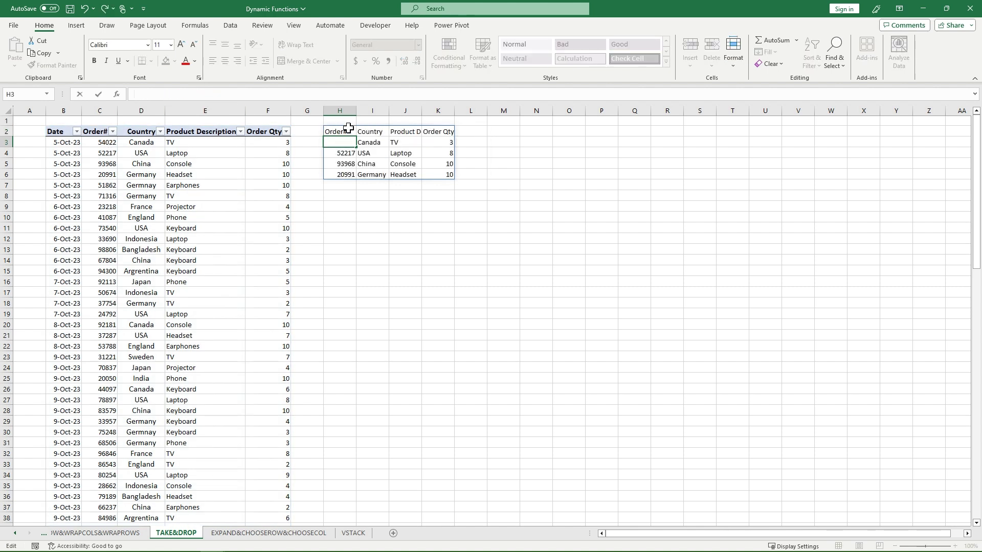
pyautogui.click(348, 128)
pyautogui.click(221, 97)
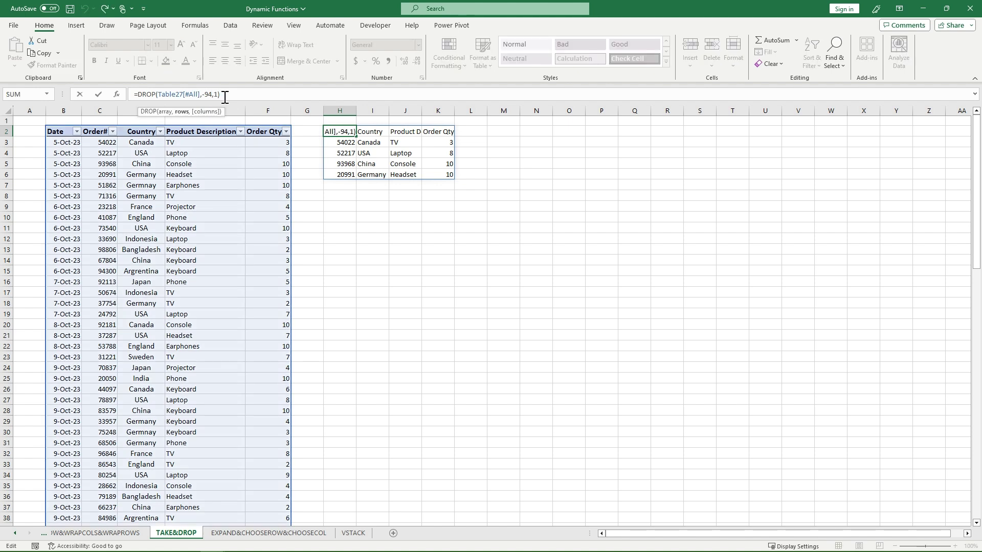
pyautogui.press('Right')
pyautogui.write('-')
pyautogui.press('Return')
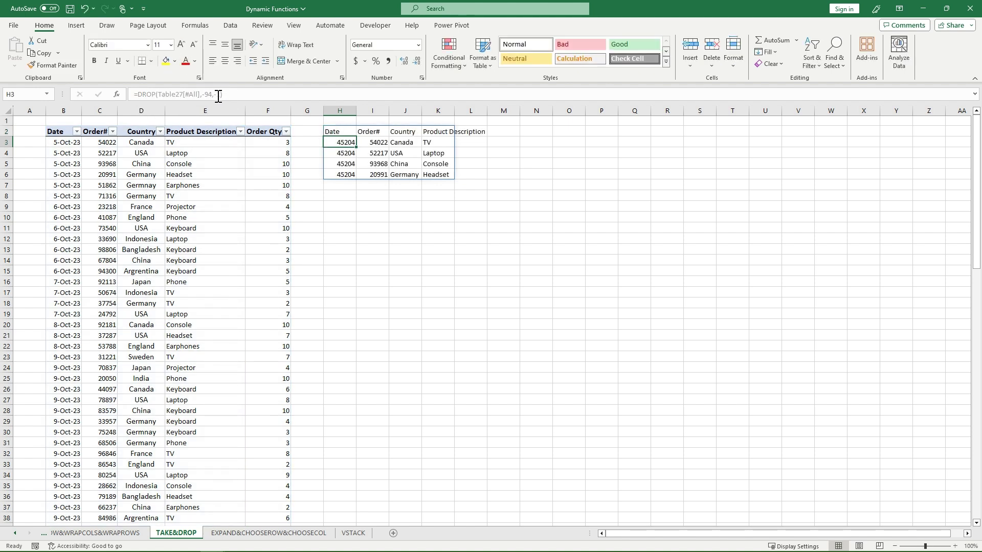
# Step: Change the columns argument to -3 to drop the last three columns
pyautogui.click(332, 131)
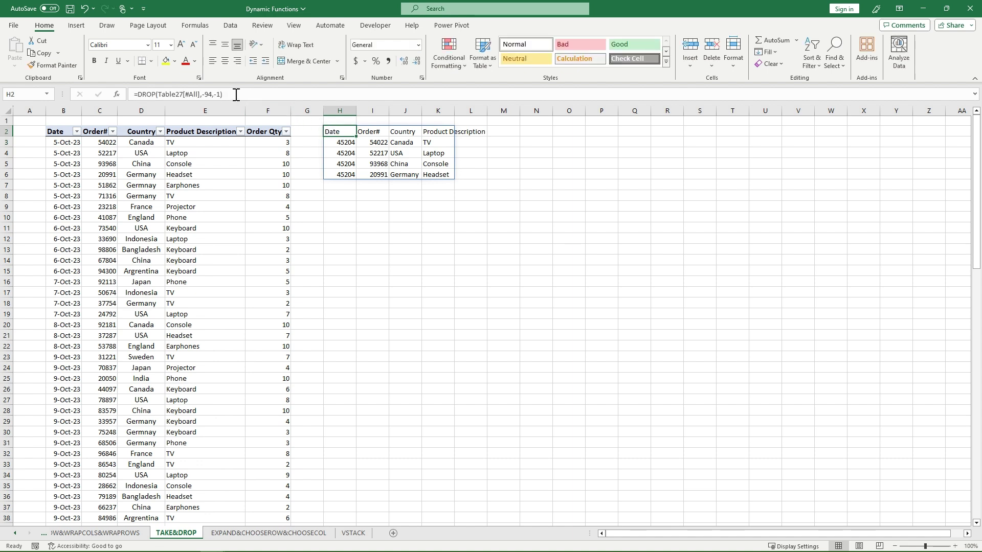
pyautogui.click(221, 94)
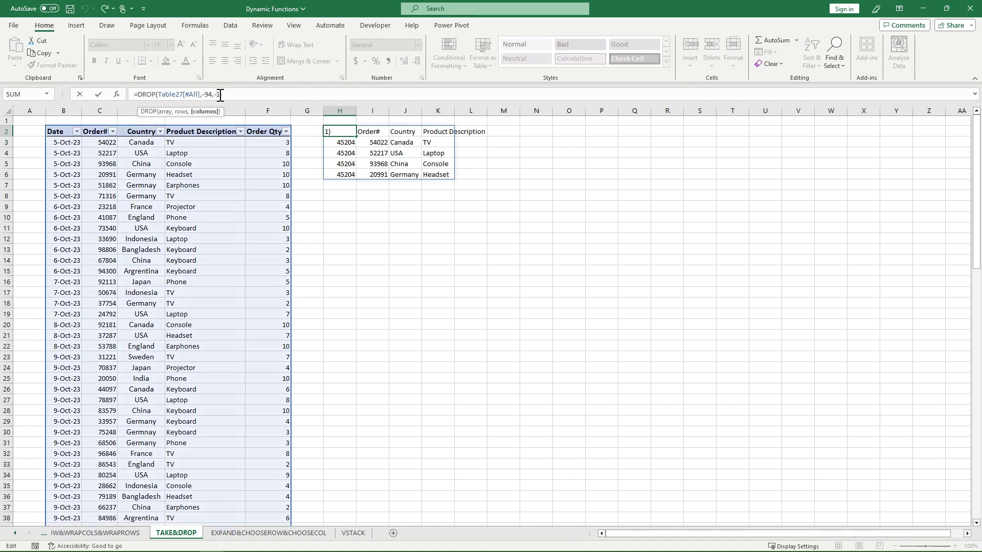
pyautogui.press('BackSpace')
pyautogui.write('3')
pyautogui.press('Return')
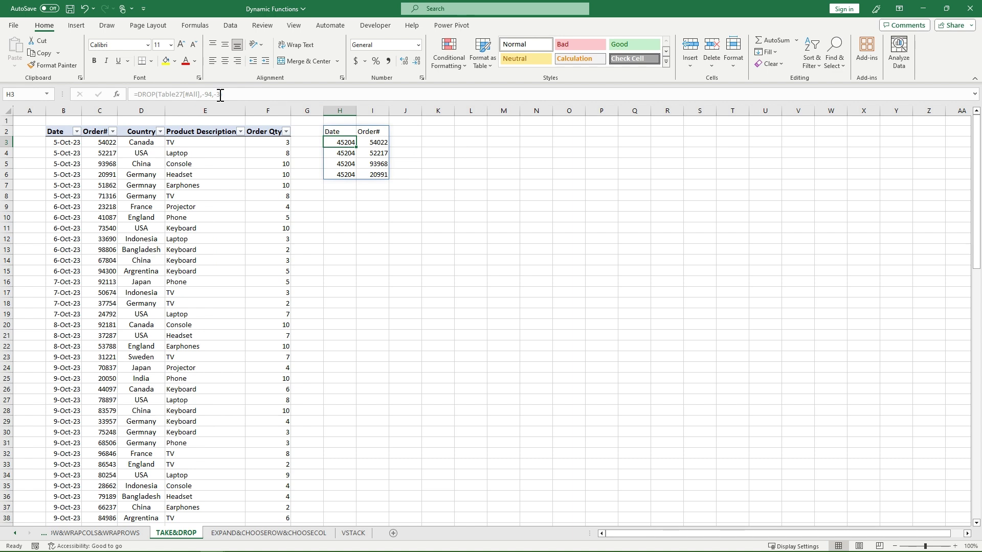
# Step: Delete the columns argument, leaving =DROP(Table27[#All],-94) with all five columns
pyautogui.click(345, 132)
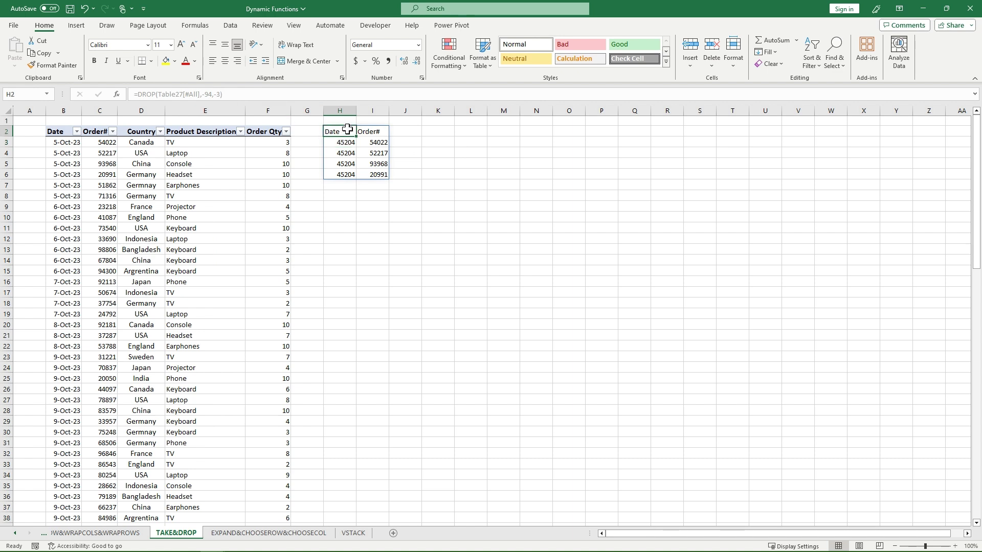
pyautogui.click(220, 94)
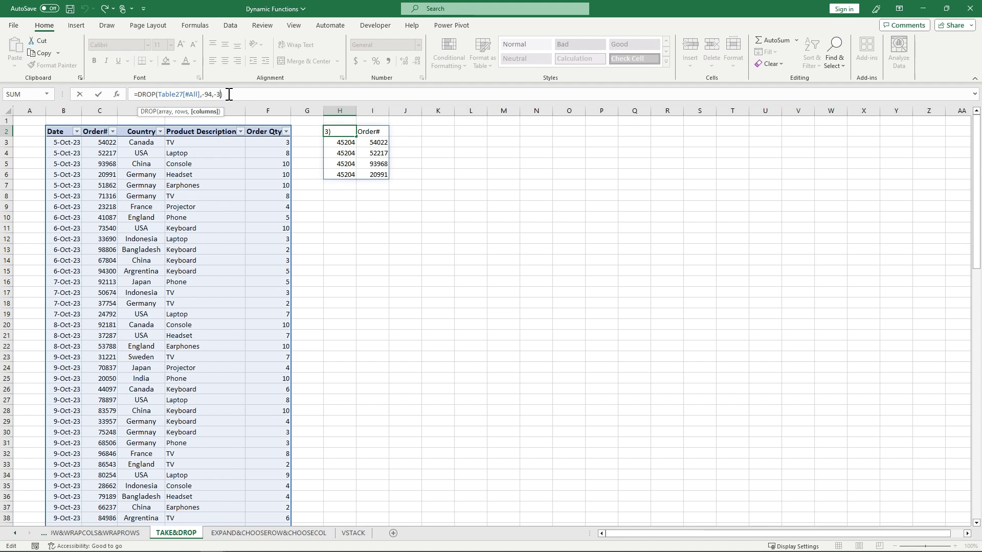
pyautogui.press('Right')
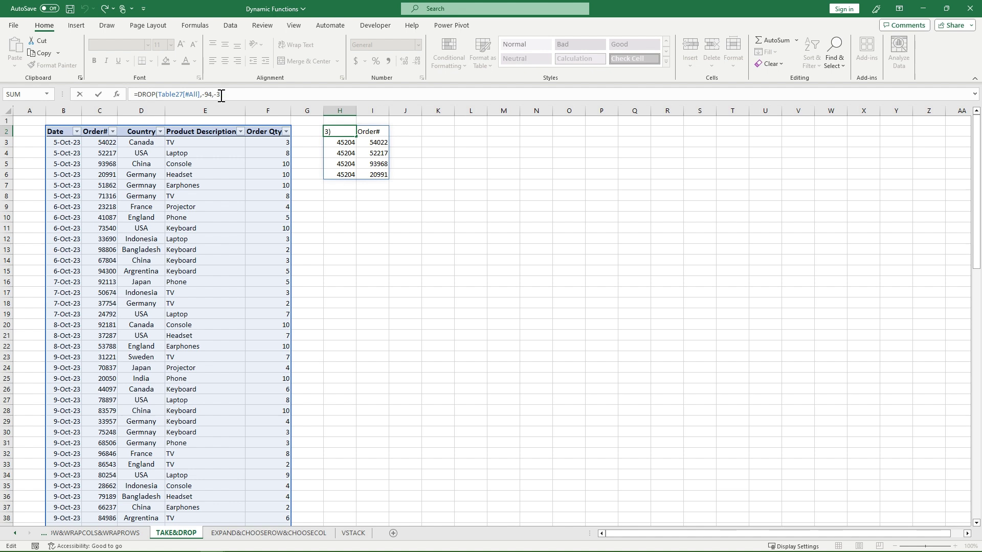
pyautogui.click(221, 94)
pyautogui.press('BackSpace')
pyautogui.press('BackSpace')
pyautogui.press('BackSpace')
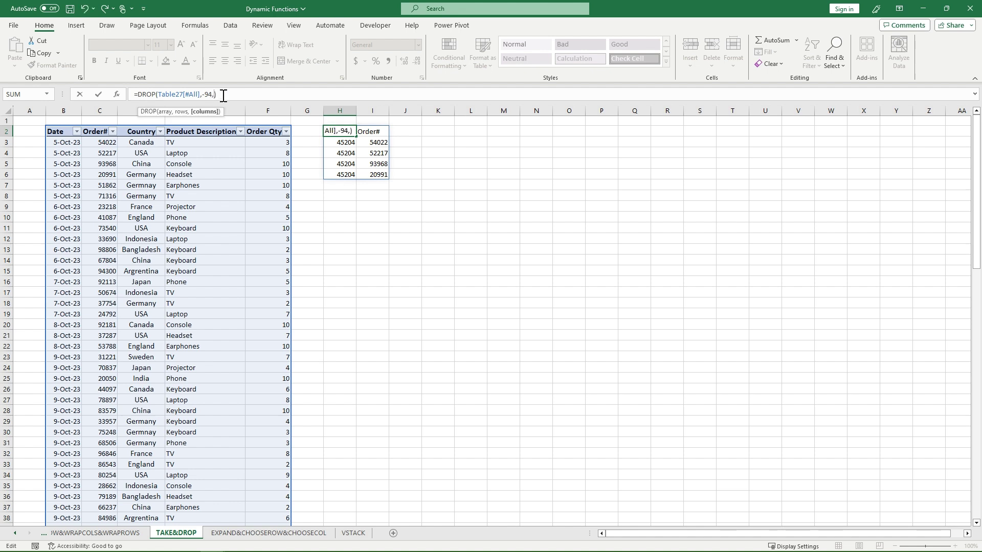
pyautogui.press('Return')
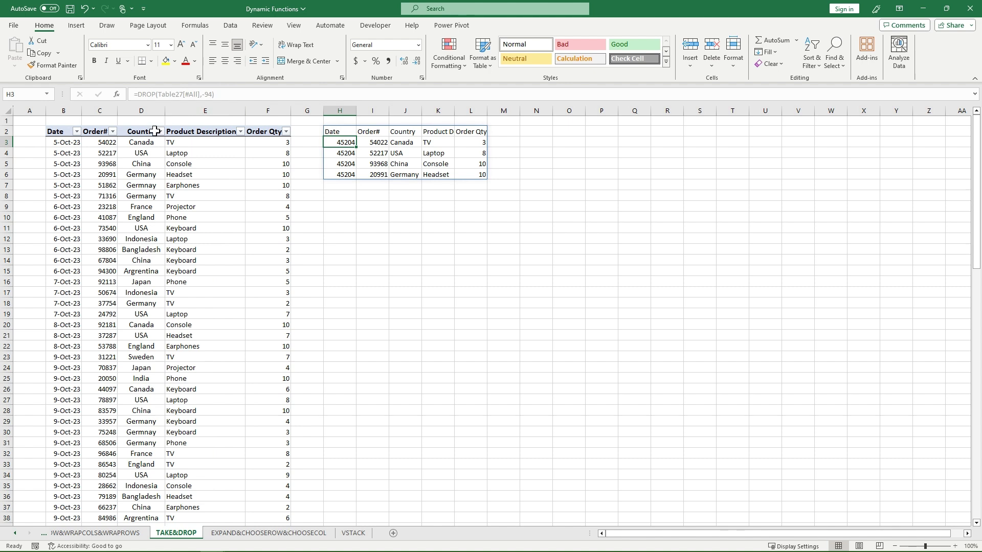
# Step: Insert a blank row 5 in the order table and check its zeros in the DROP results
pyautogui.rightClick(6, 164)
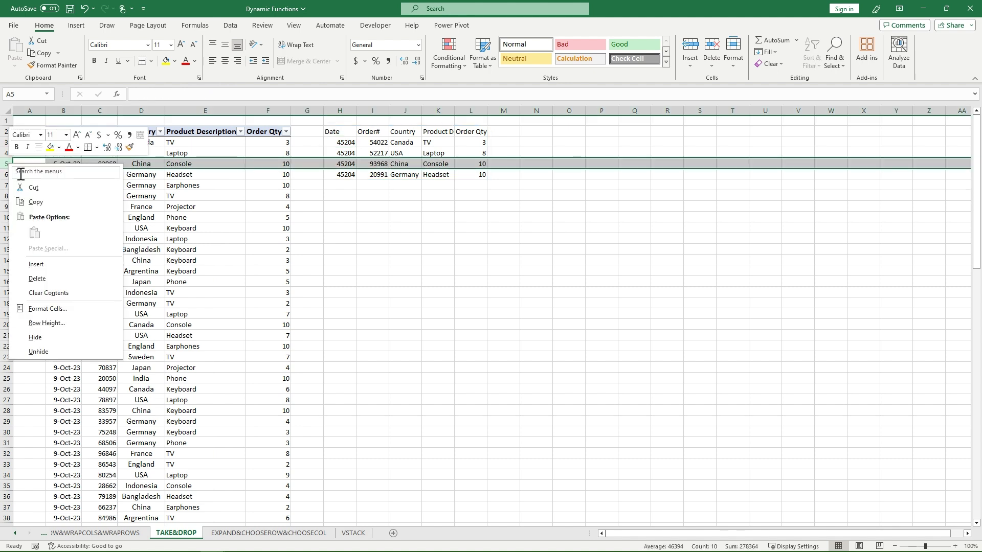
pyautogui.click(59, 264)
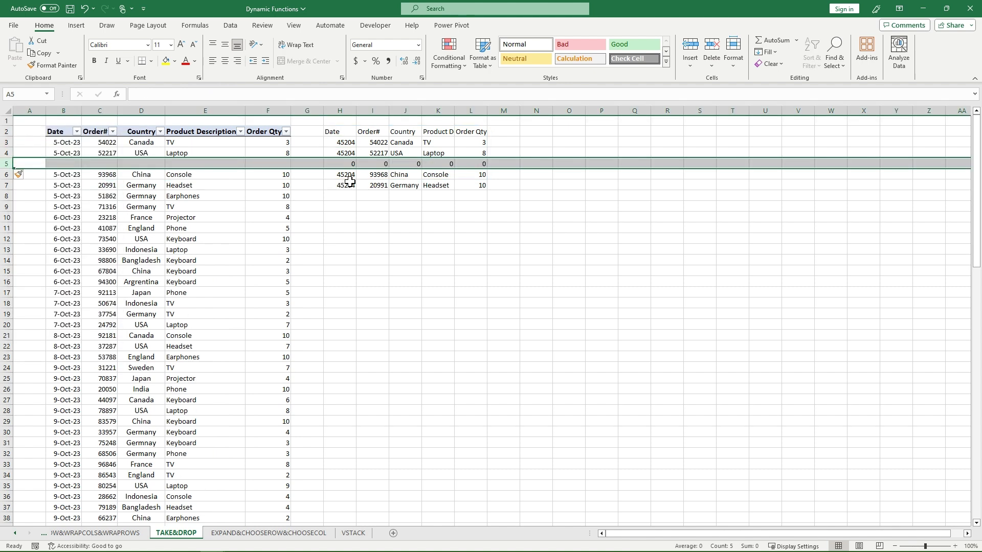
pyautogui.click(347, 164)
pyautogui.click(371, 164)
pyautogui.click(402, 162)
pyautogui.click(438, 162)
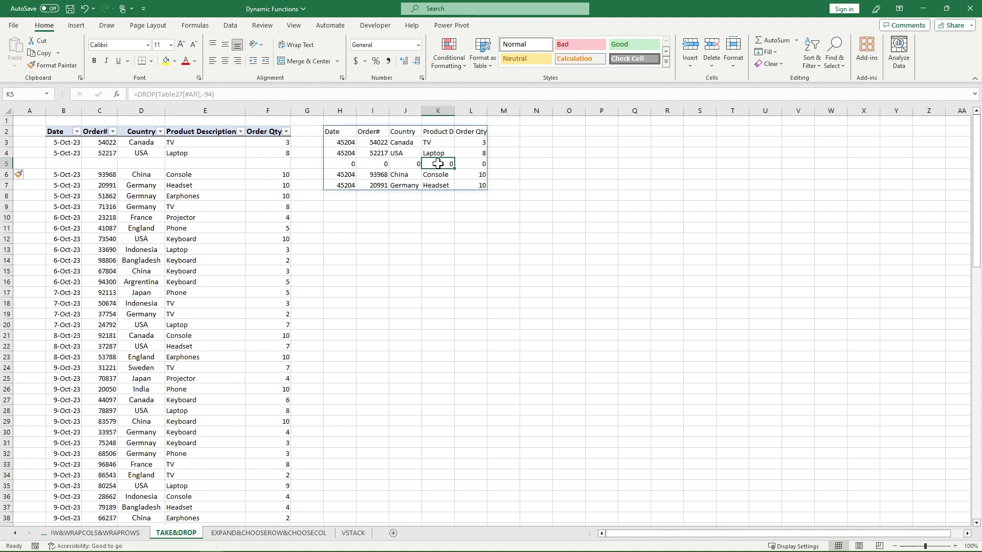
pyautogui.click(467, 164)
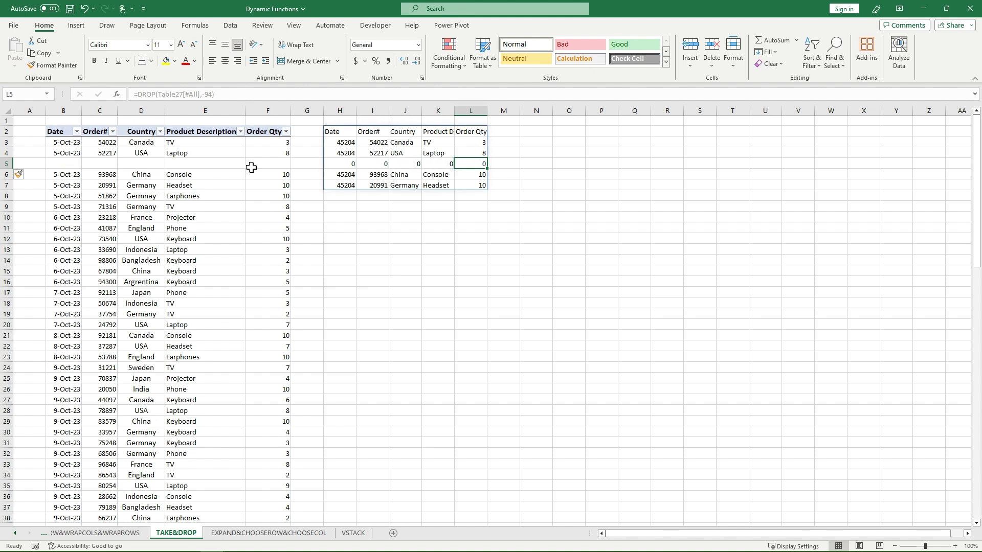
# Step: Fill Order# 52217 and Country USA down into the new row 5
pyautogui.click(113, 157)
pyautogui.moveTo(115, 157); pyautogui.dragTo(153, 167)
pyautogui.click(149, 164)
pyautogui.click(153, 154)
pyautogui.click(149, 164)
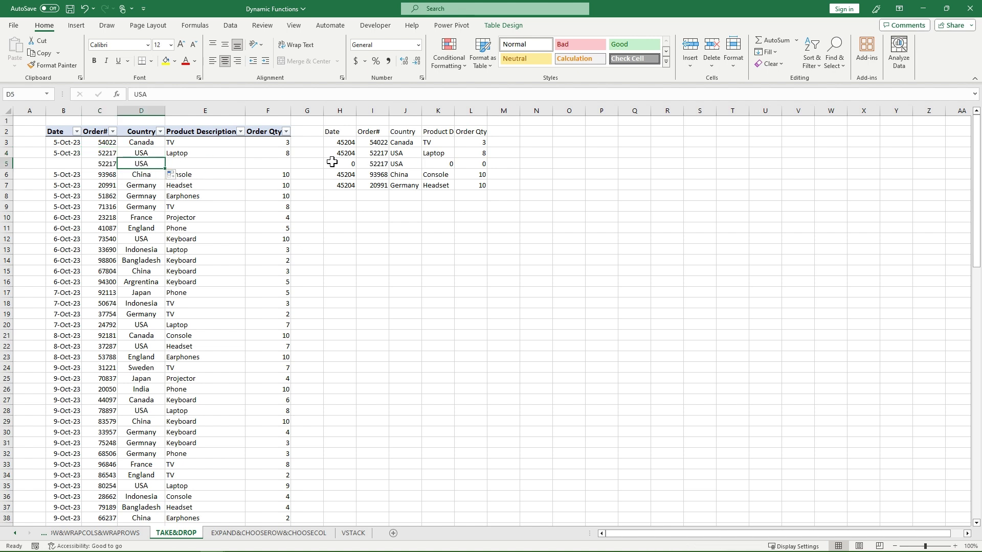
pyautogui.click(408, 165)
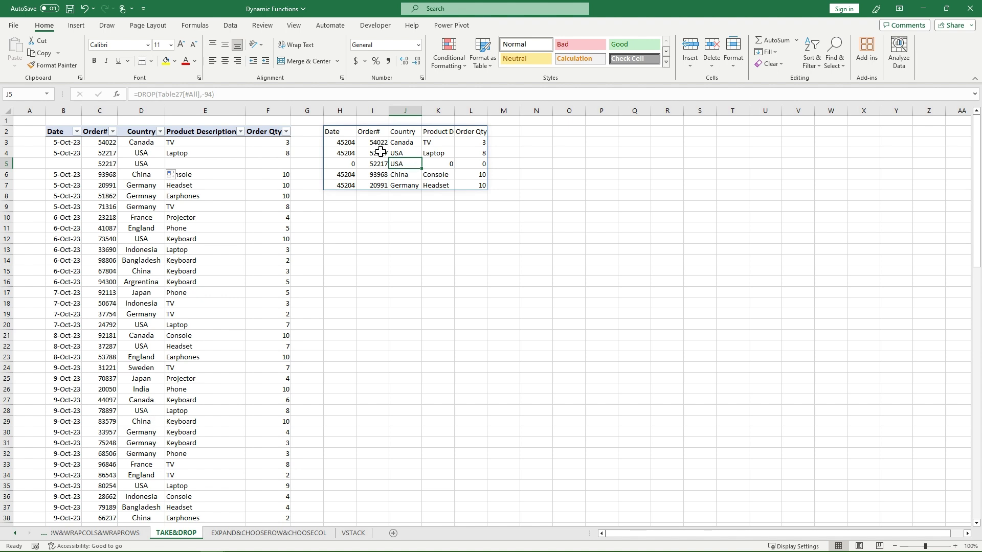
pyautogui.click(348, 133)
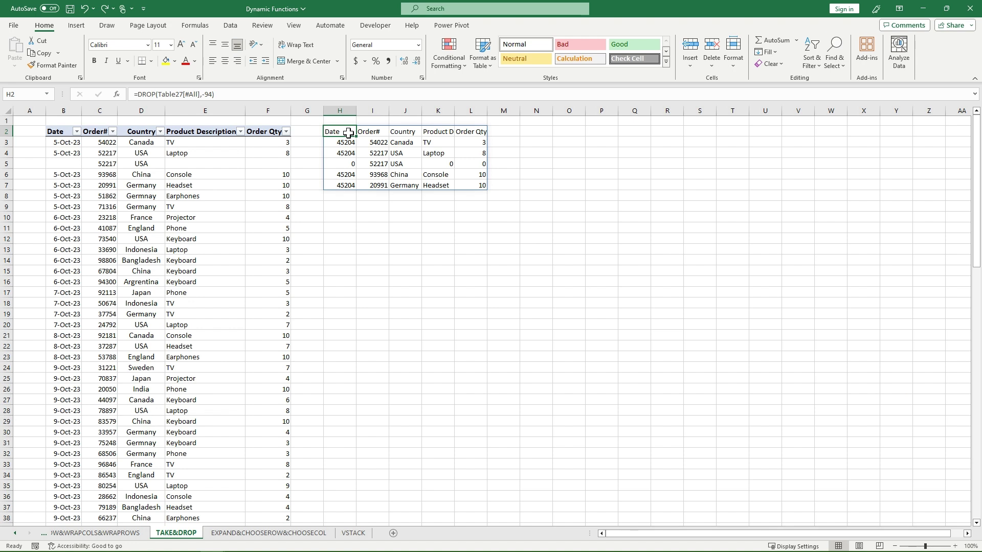
# Step: Add a columns argument of 4 so DROP returns only the Order Qty column
pyautogui.click(212, 94)
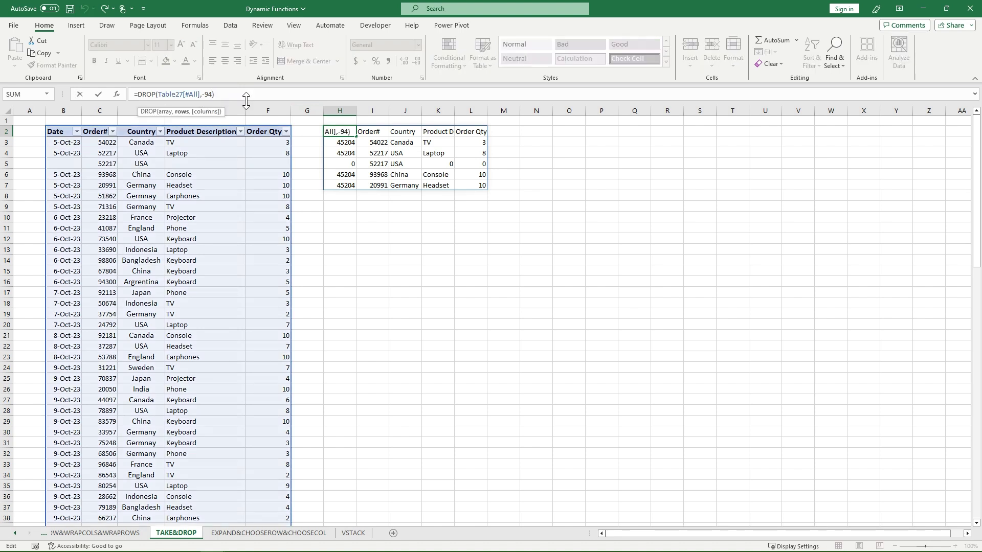
pyautogui.write(',4')
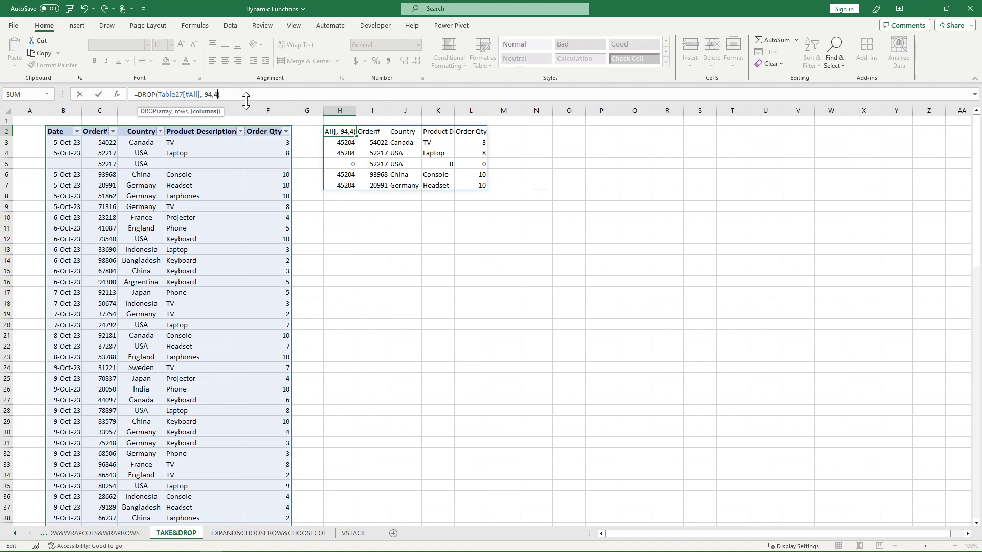
pyautogui.press('Return')
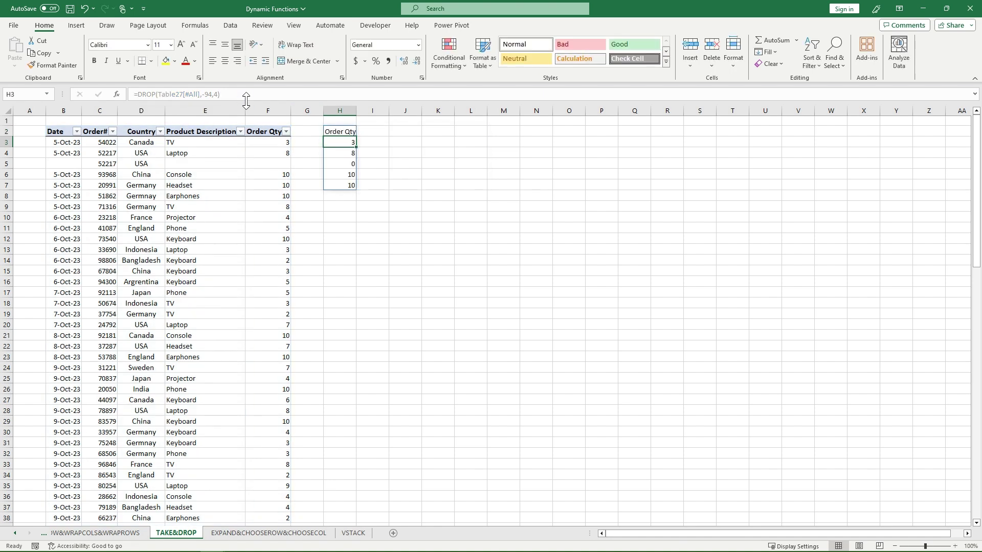
# Step: Wrap the formula as =AVERAGE(DROP(Table27[#All],-94,4)), which returns 7.75
pyautogui.click(345, 131)
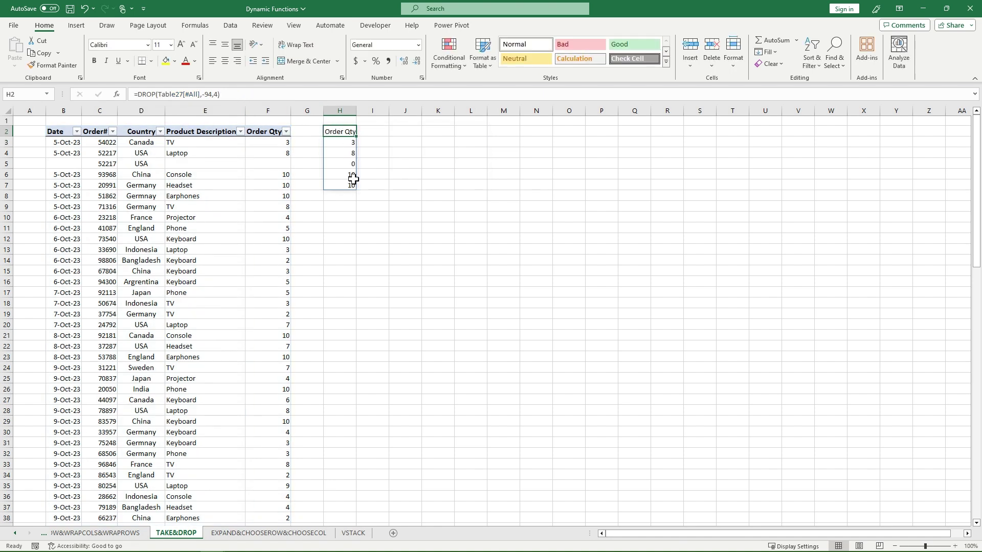
pyautogui.click(140, 96)
pyautogui.write('average(')
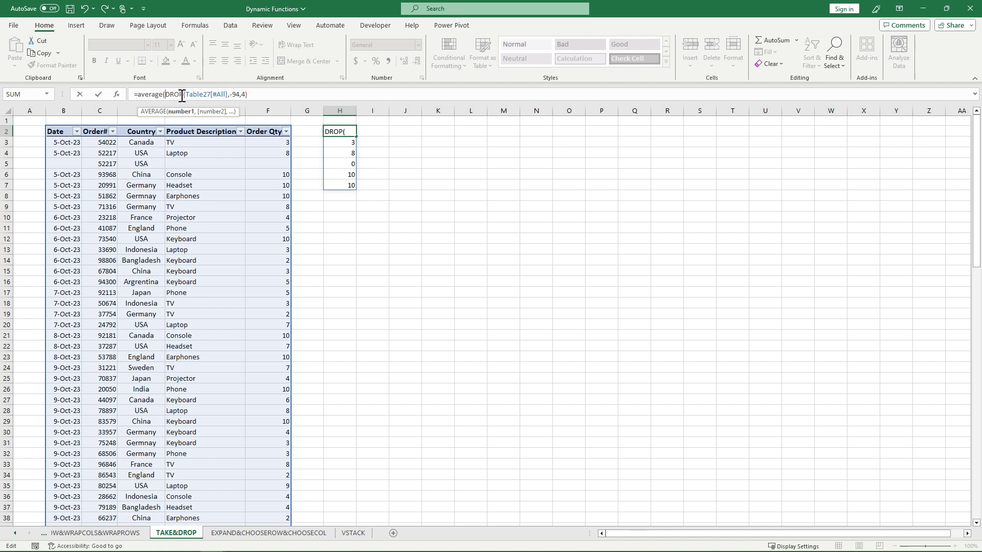
pyautogui.click(249, 95)
pyautogui.write(')')
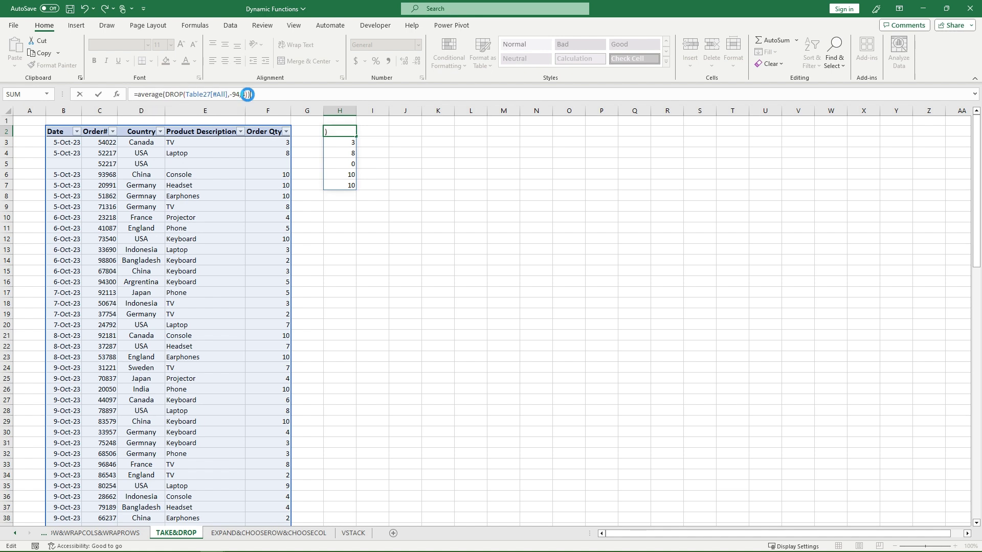
pyautogui.press('Return')
pyautogui.click(346, 129)
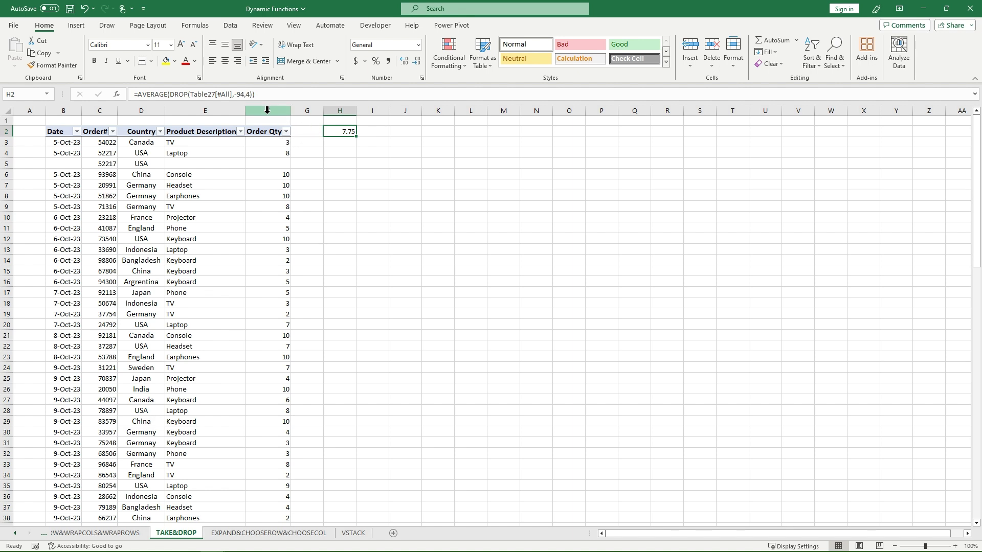
# Step: Sort the order table by Order Qty from largest to smallest
pyautogui.moveTo(283, 141); pyautogui.dragTo(281, 175)
pyautogui.click(312, 144)
pyautogui.click(286, 131)
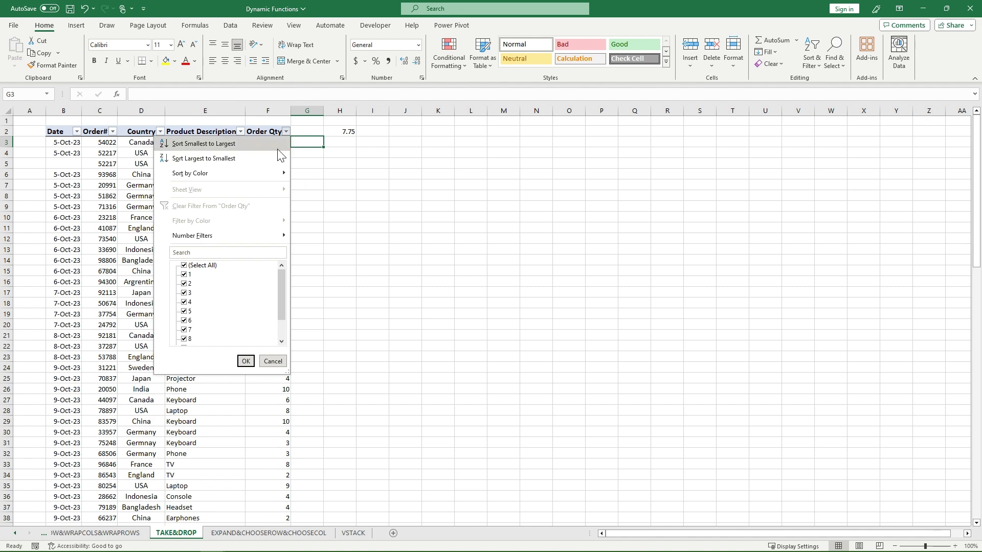
pyautogui.click(268, 159)
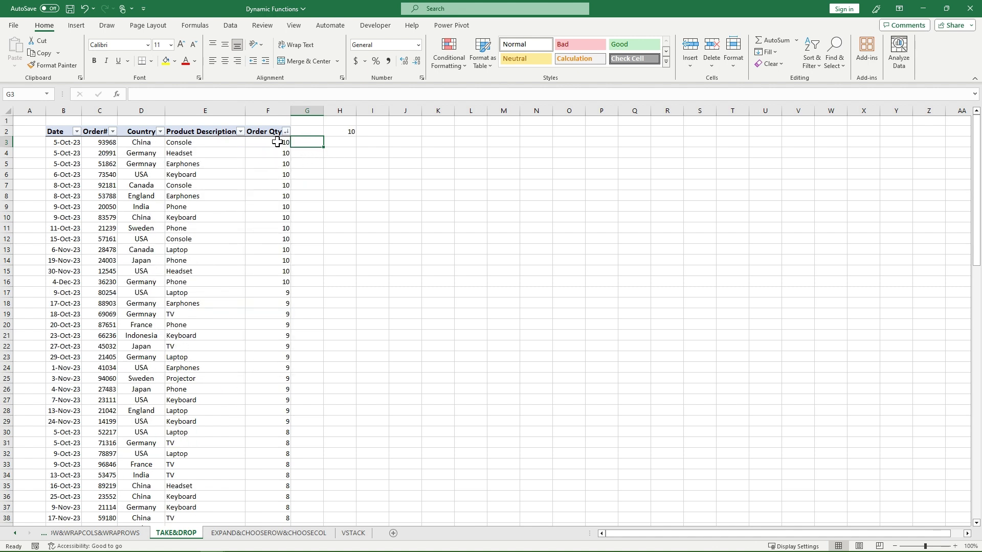
pyautogui.click(278, 143)
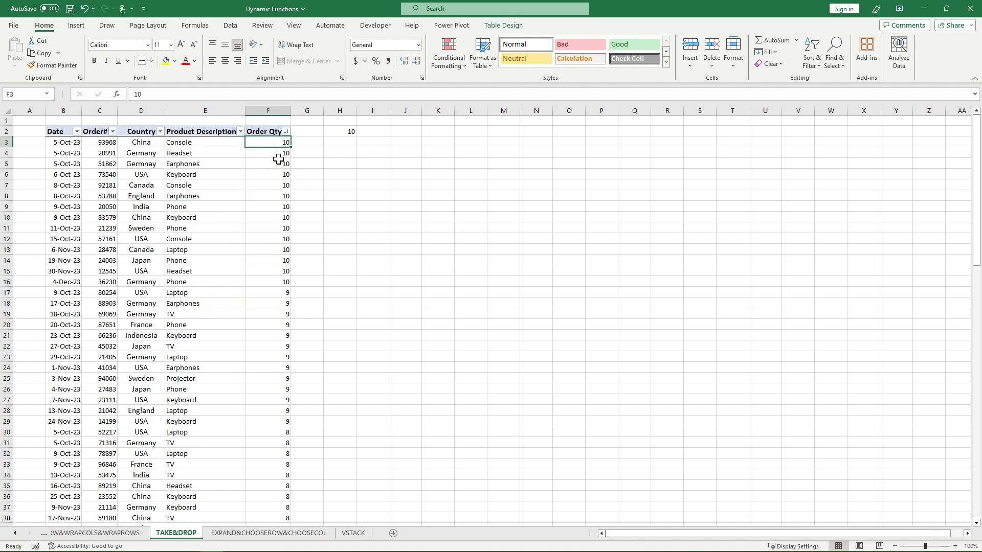
pyautogui.click(279, 164)
pyautogui.click(280, 175)
pyautogui.click(281, 185)
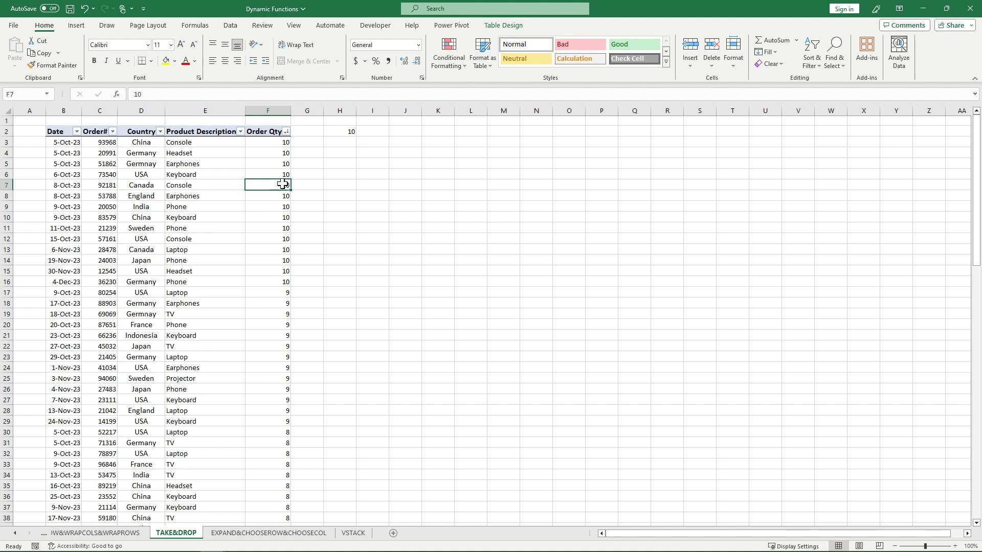
# Step: Change the rows argument from -94 to -50 so H2 shows 8.44898
pyautogui.click(348, 132)
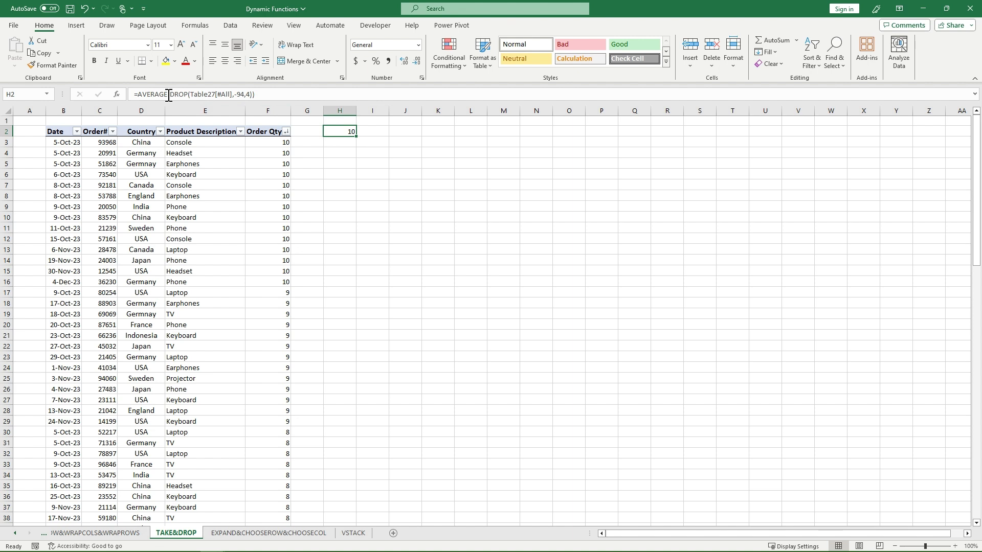
pyautogui.click(245, 94)
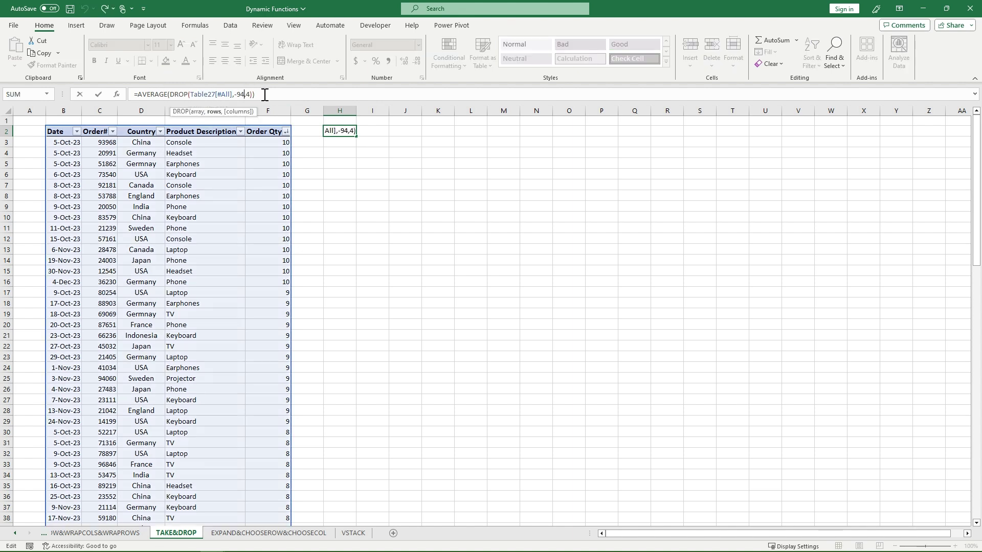
pyautogui.press('BackSpace')
pyautogui.press('BackSpace')
pyautogui.write('50')
pyautogui.press('Return')
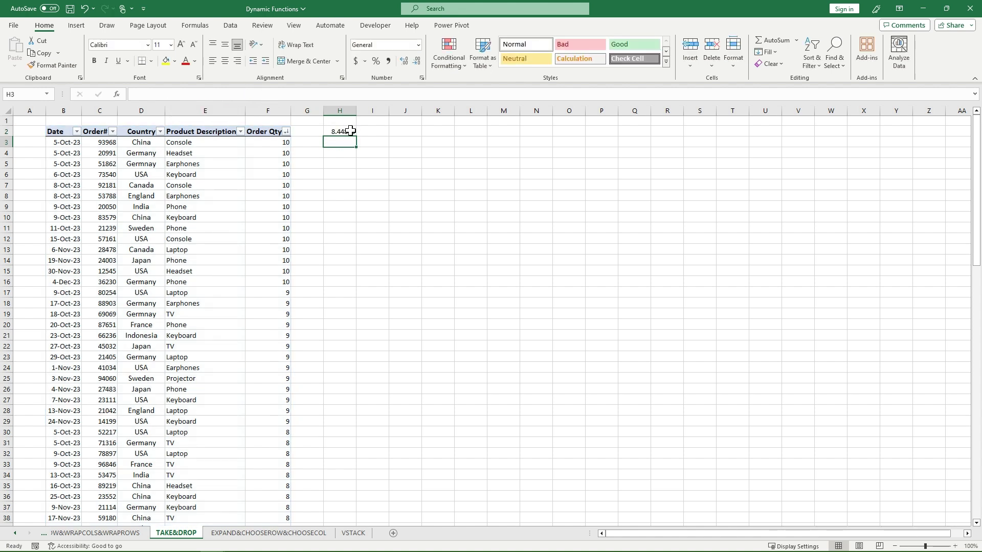
pyautogui.click(350, 131)
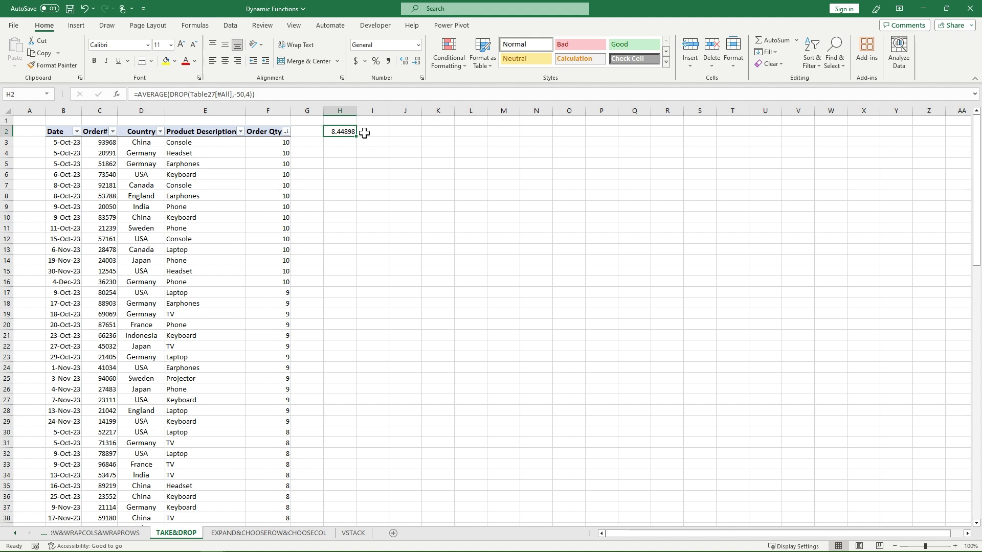